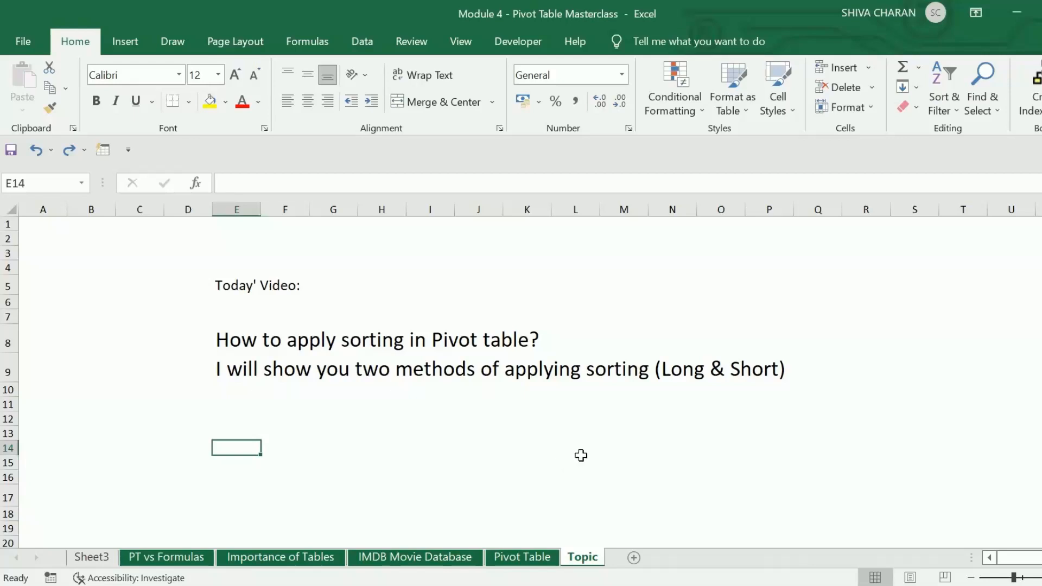
- Open the Pivot Table sheet and add the Budget field to the pivot table's values
left_click(542, 559)
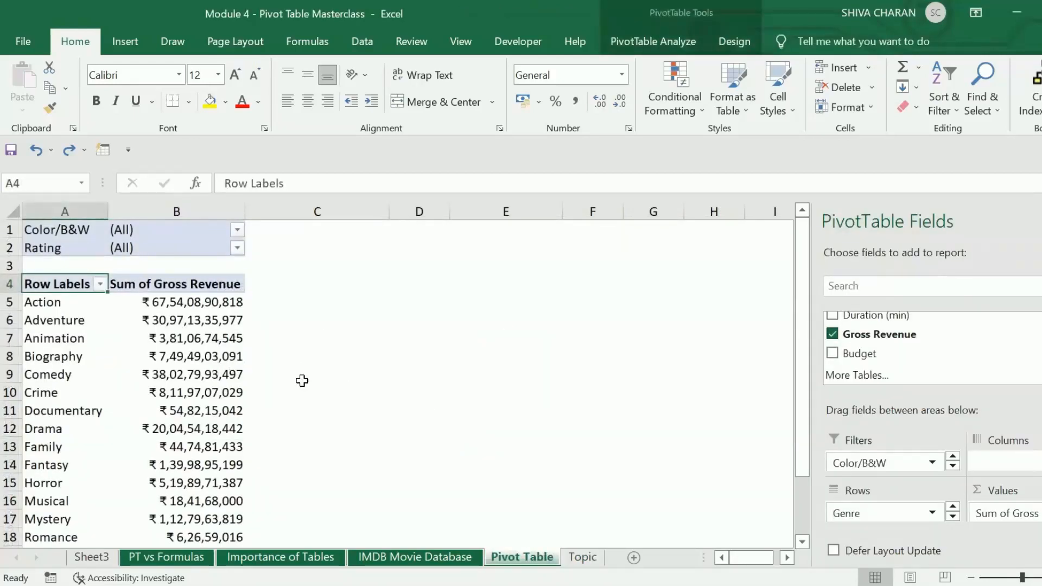
left_click(186, 343)
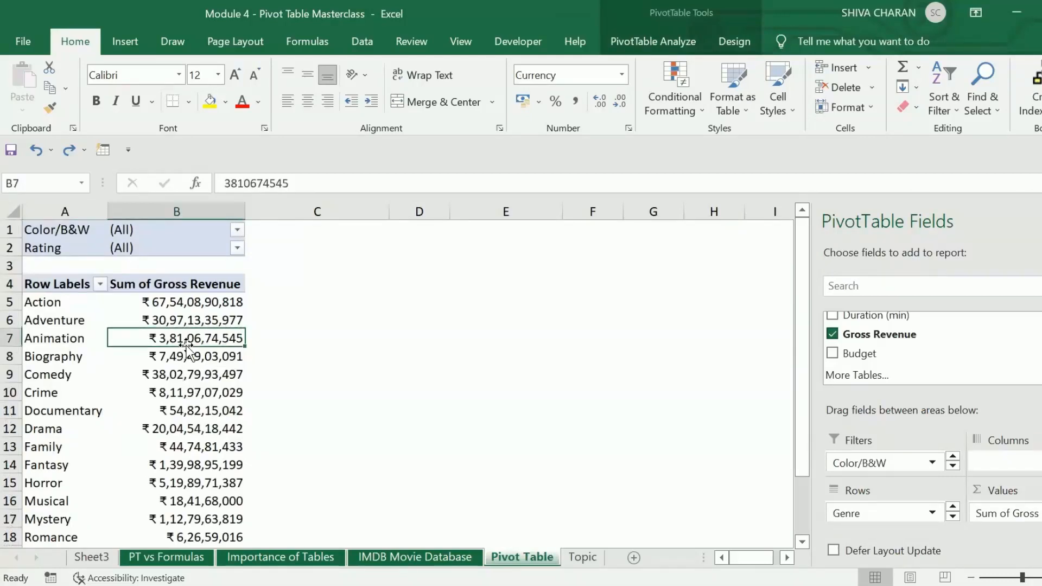
left_click_drag(186, 288, 186, 337)
left_click(186, 301)
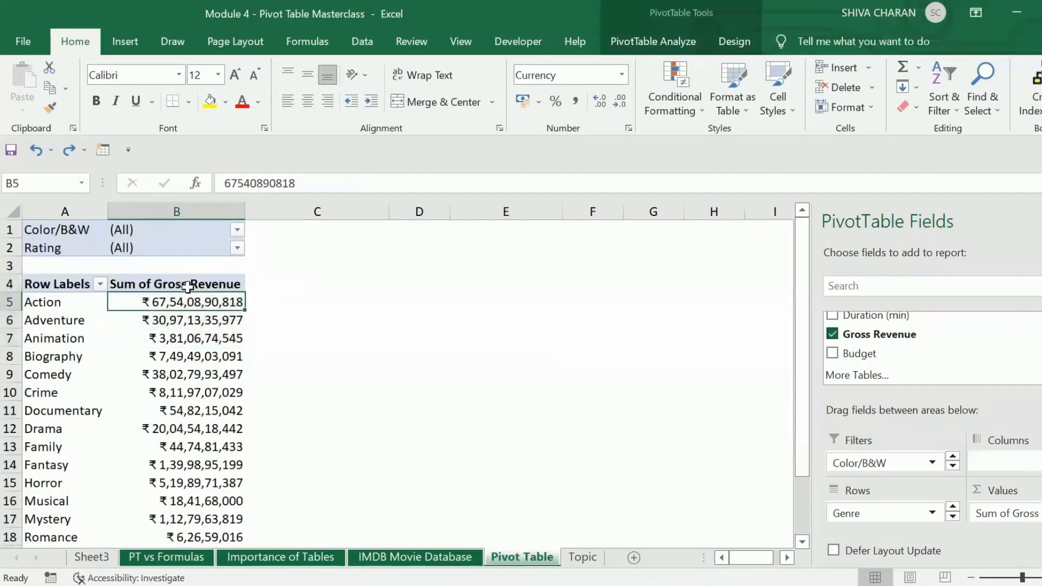
left_click(186, 284)
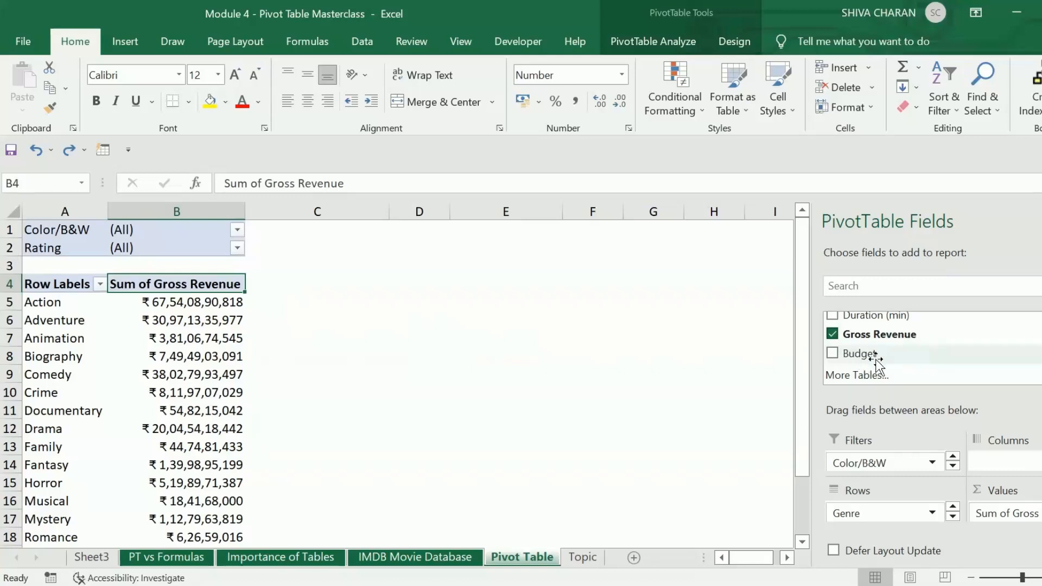
left_click_drag(851, 355, 1015, 530)
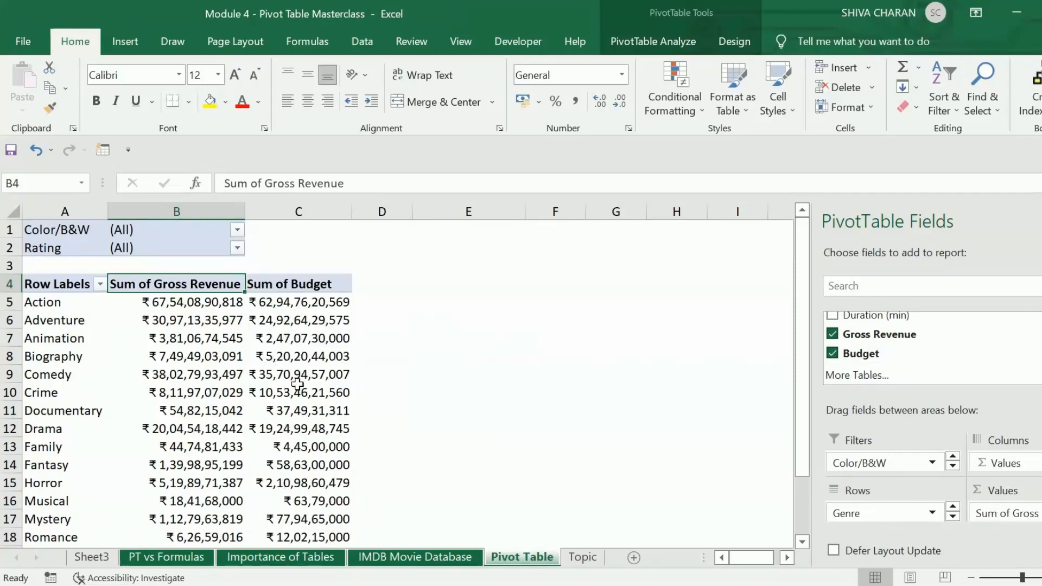
- Sort the Genre row labels of the pivot table from A to Z
left_click(307, 207)
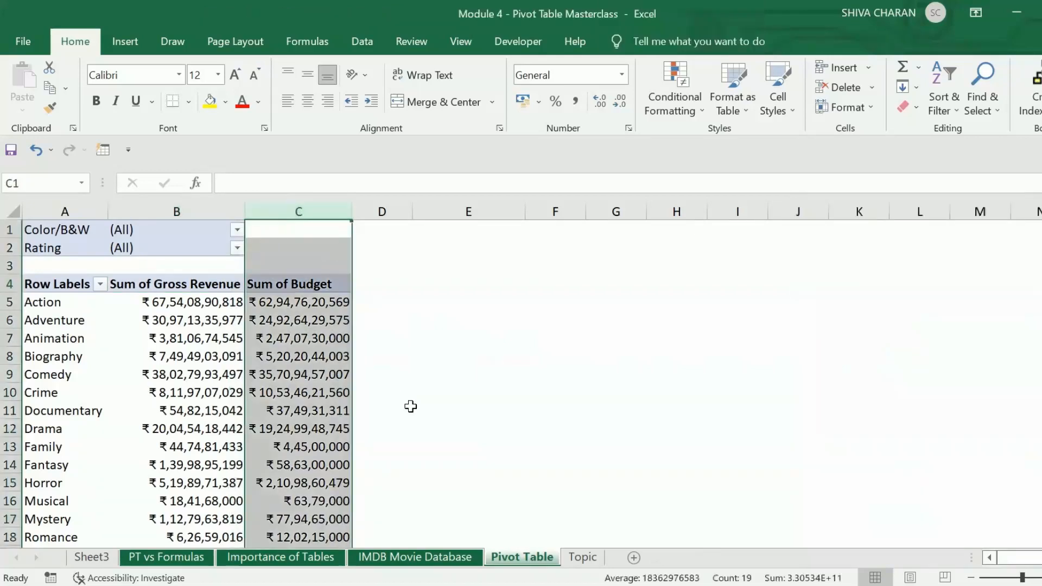
left_click(409, 407)
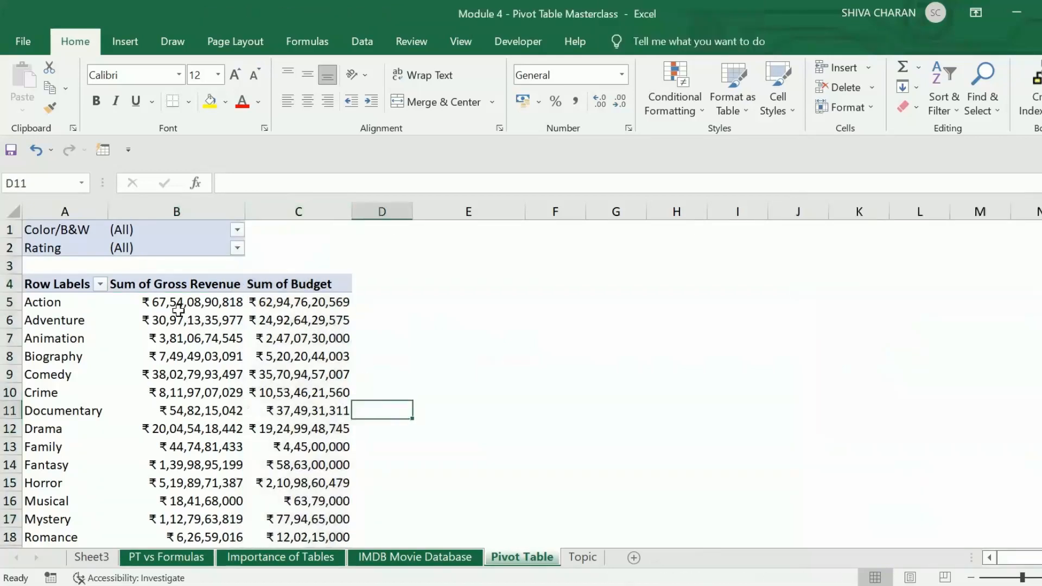
left_click(107, 287)
mouse_move(219, 329)
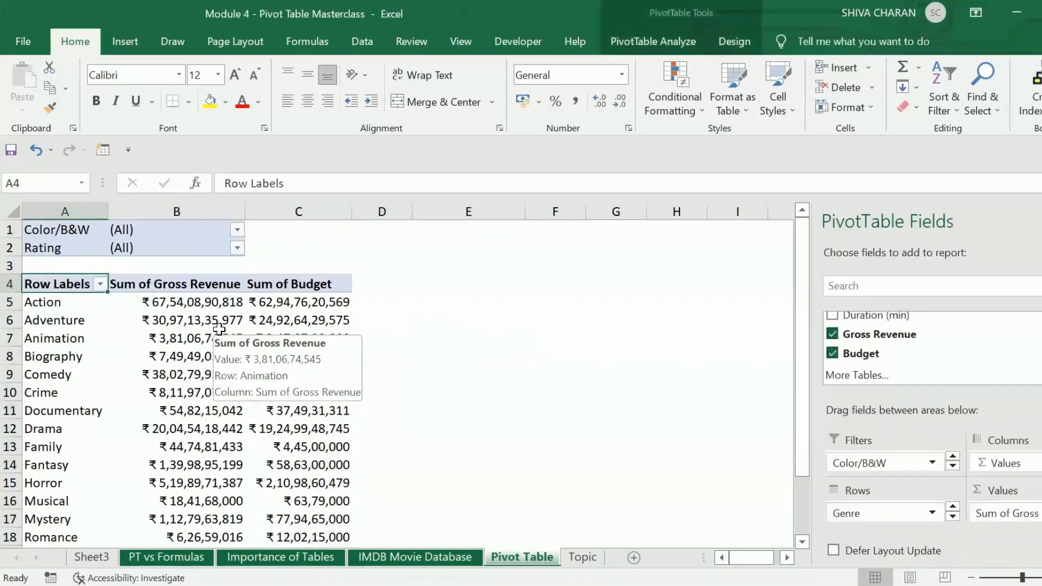
left_click(101, 285)
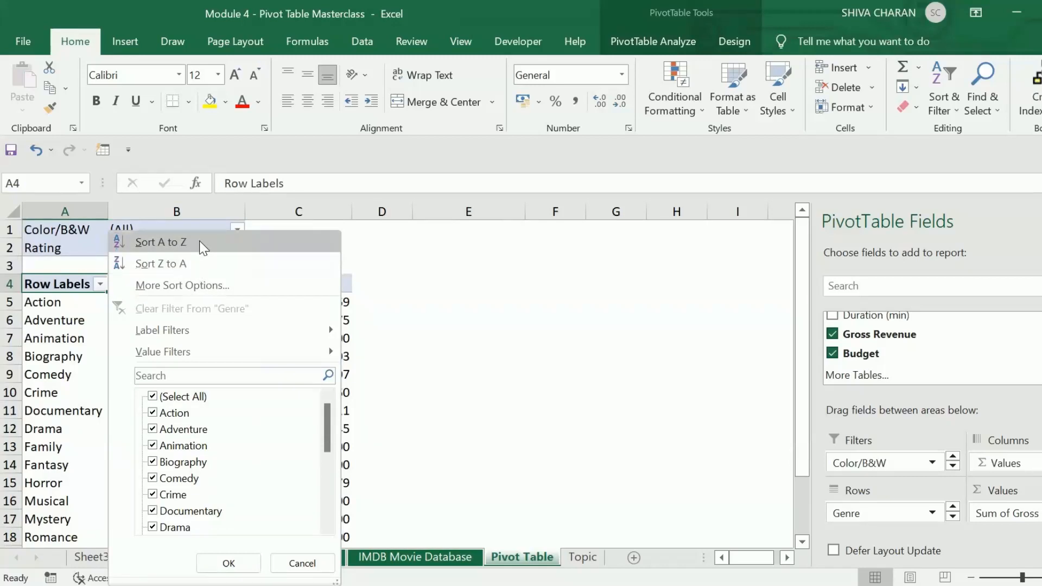
left_click(231, 245)
scroll(95, 359, "down", 1)
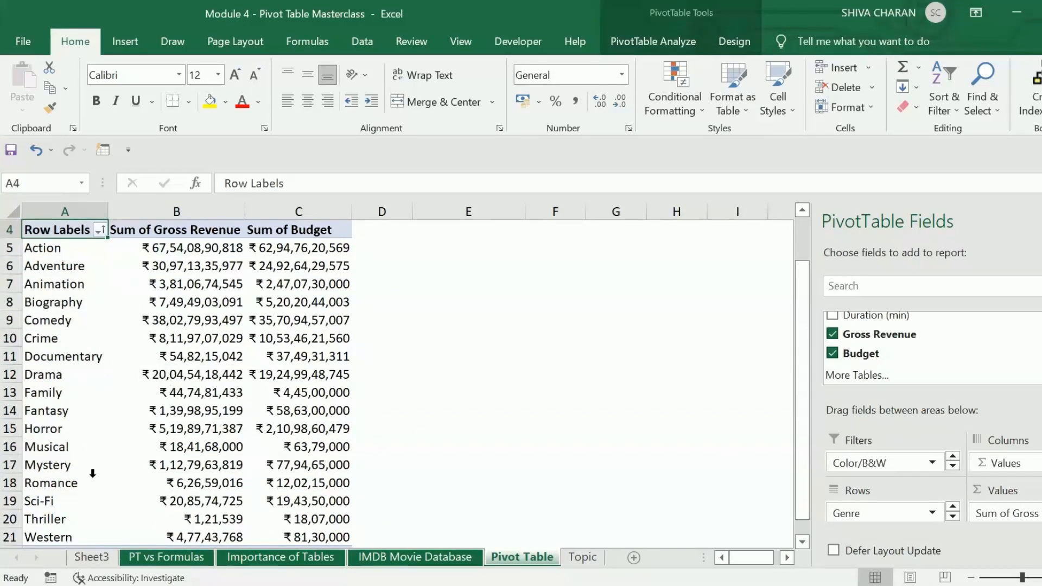
scroll(89, 494, "down", 1)
scroll(82, 345, "up", 2)
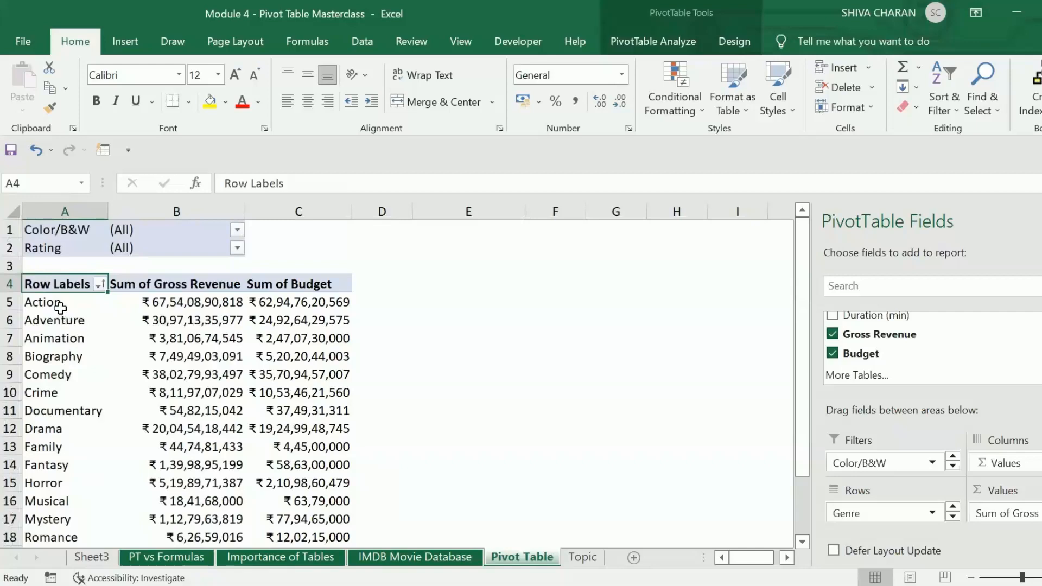
- Examine the pivot table's genre rows and its Gross Revenue and Budget value columns
left_click_drag(58, 305, 88, 484)
left_click(92, 483)
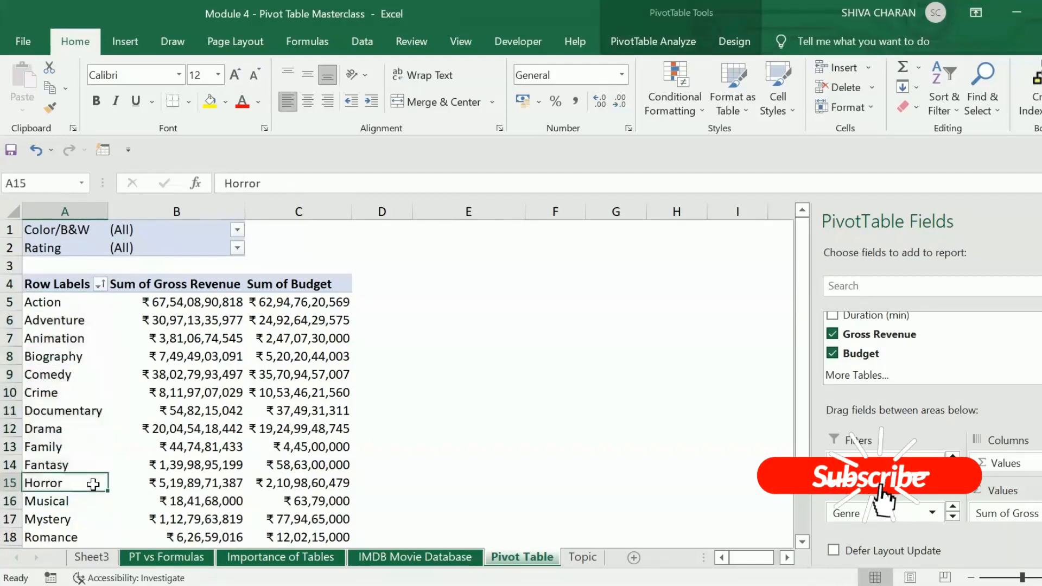
left_click(130, 319)
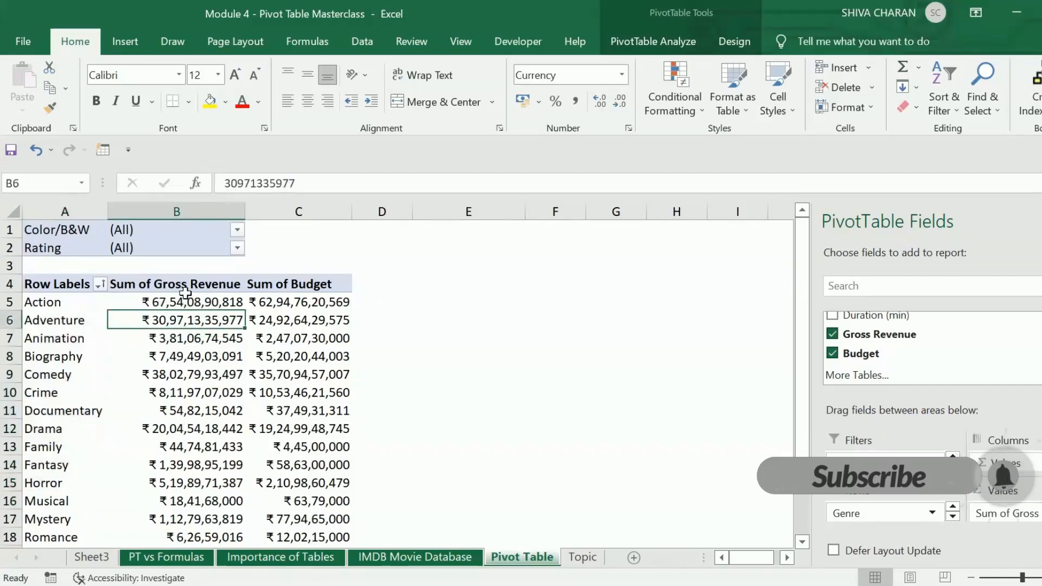
left_click(184, 286)
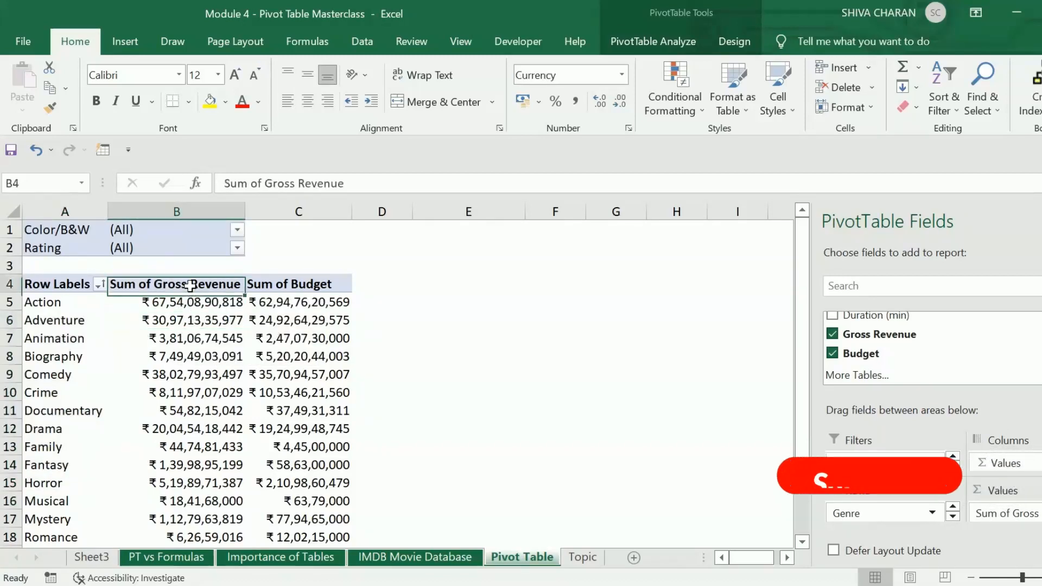
left_click(280, 284)
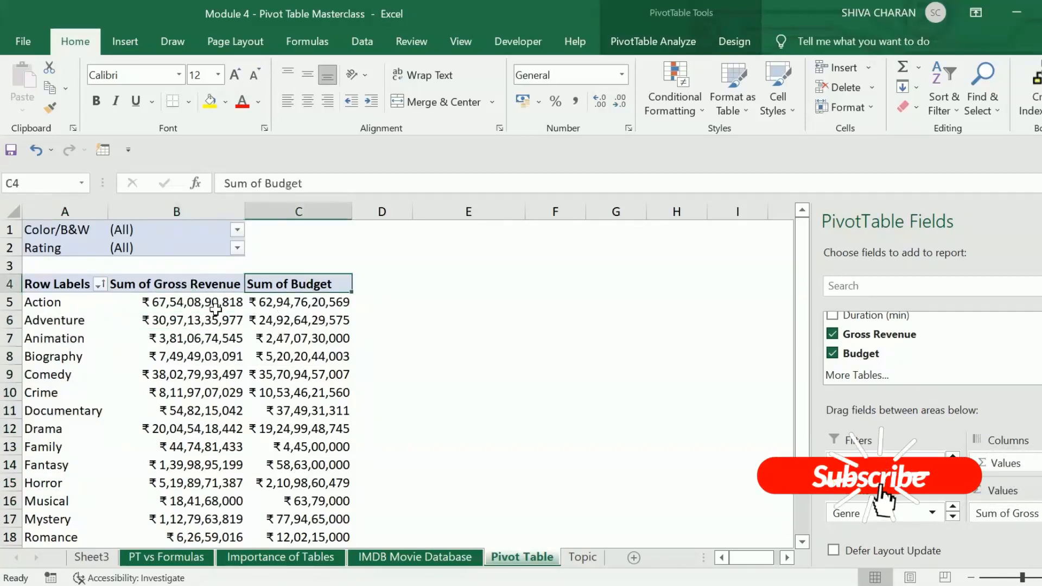
left_click(56, 283)
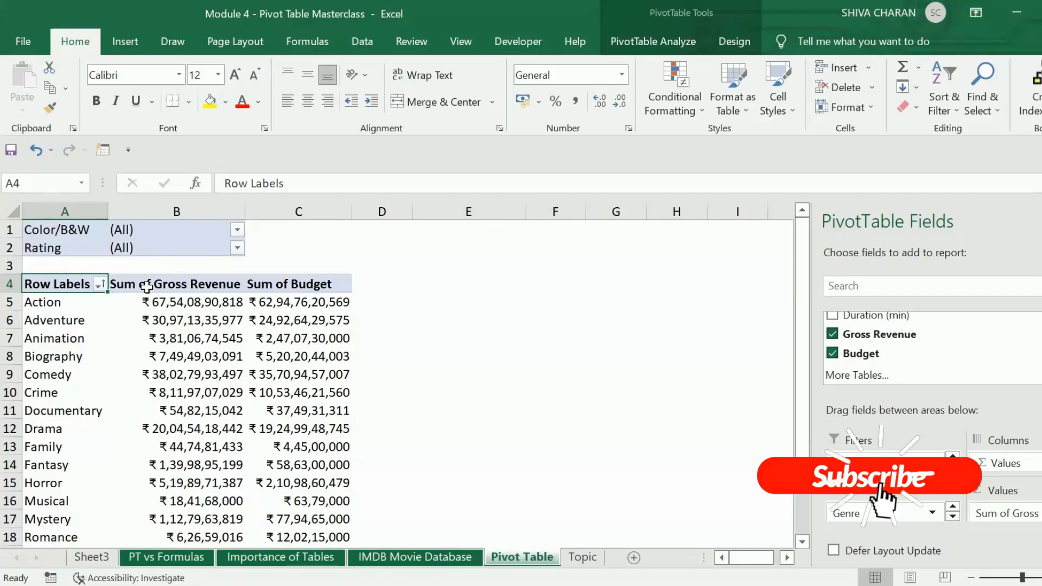
left_click(177, 285)
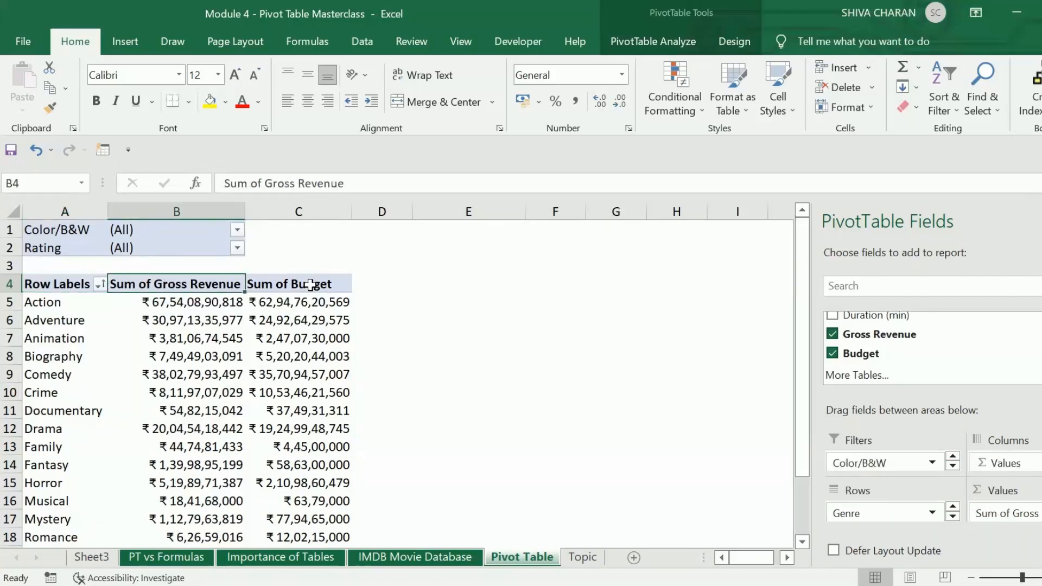
left_click(310, 285)
left_click(289, 215)
left_click(187, 209)
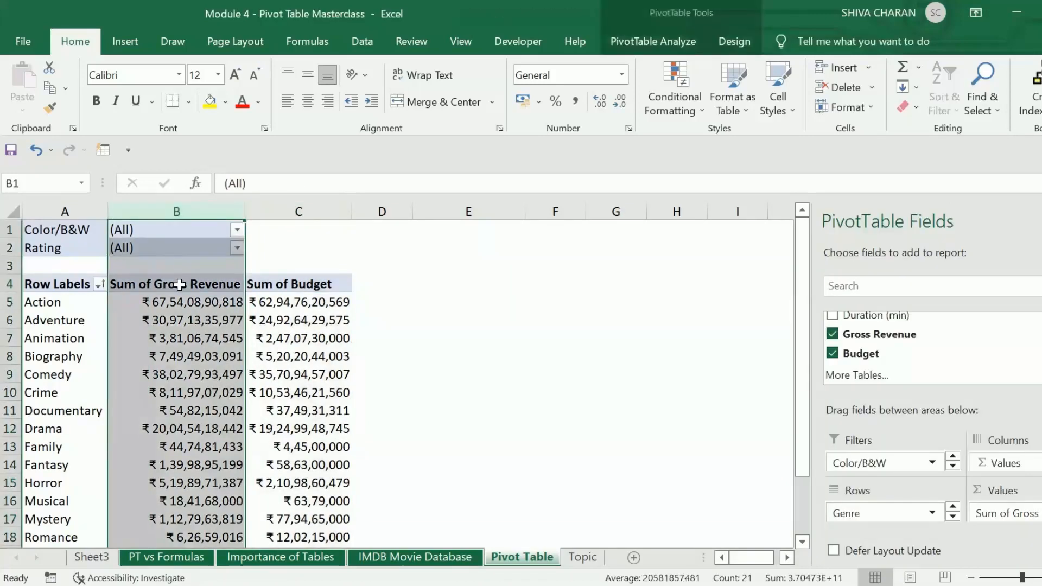
left_click(180, 284)
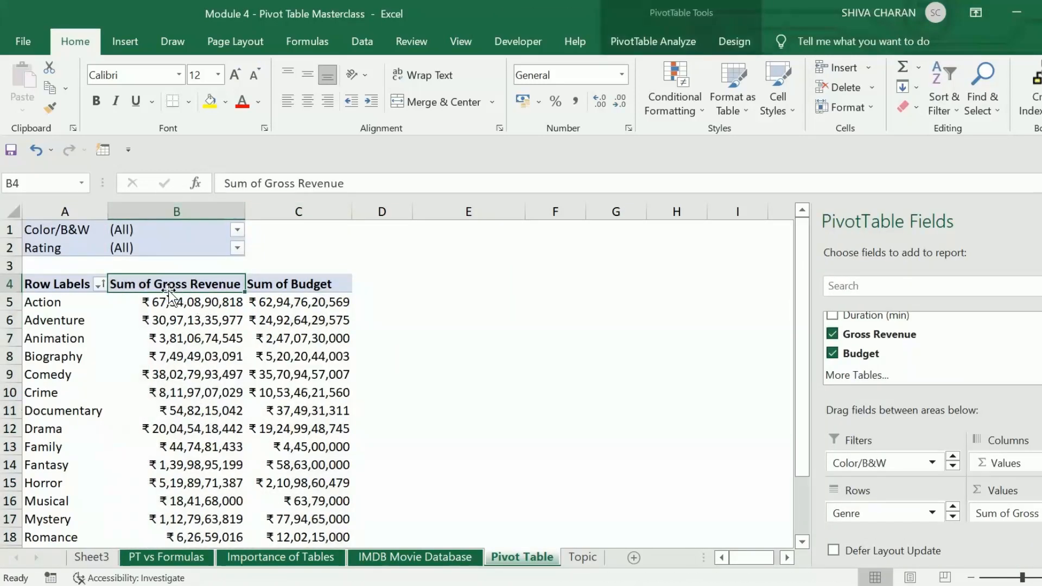
left_click(326, 285)
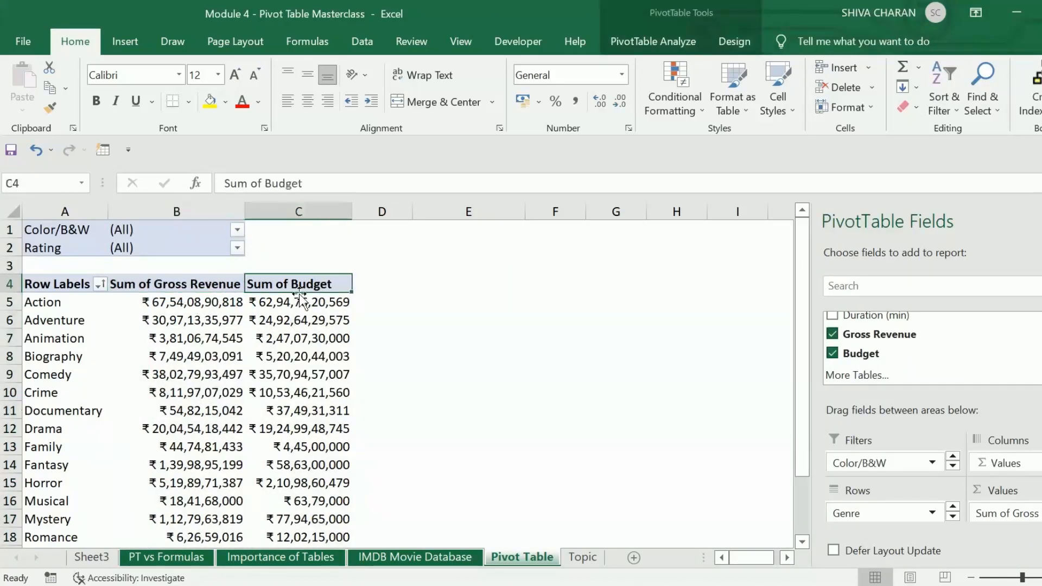
left_click(214, 283)
left_click(315, 284)
left_click(64, 287)
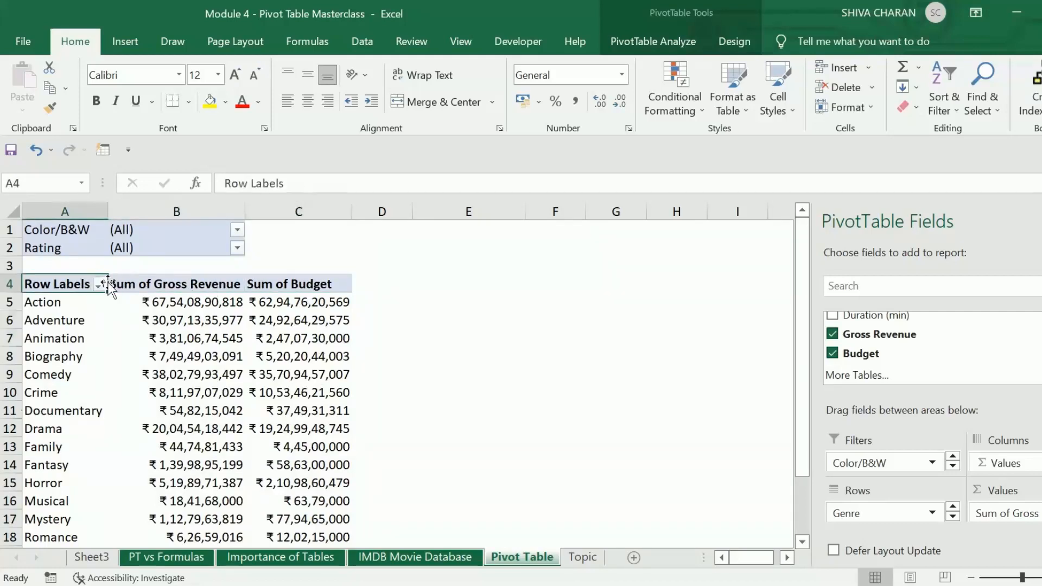
left_click(184, 274)
left_click(214, 284)
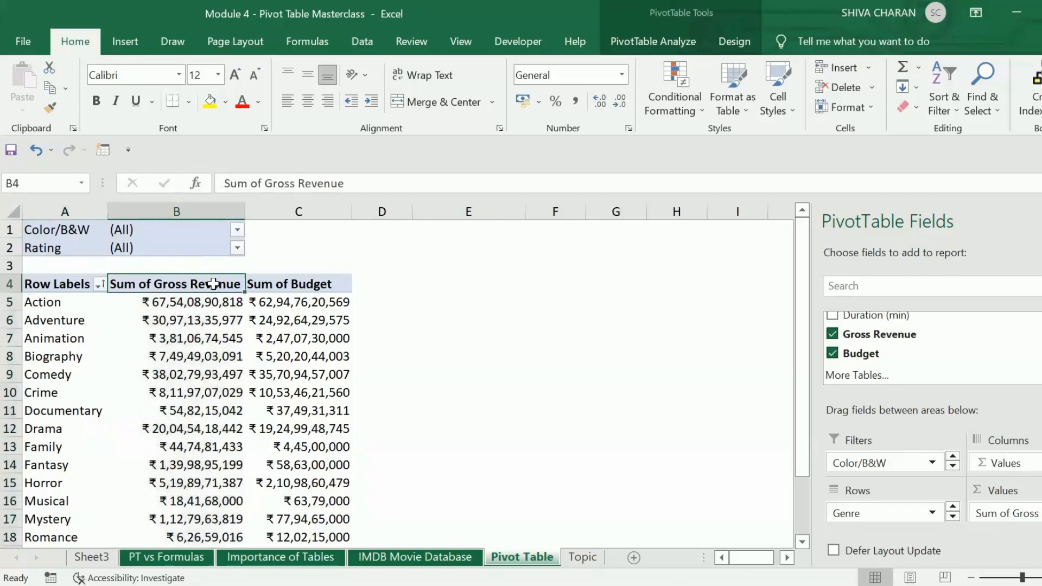
left_click(304, 282)
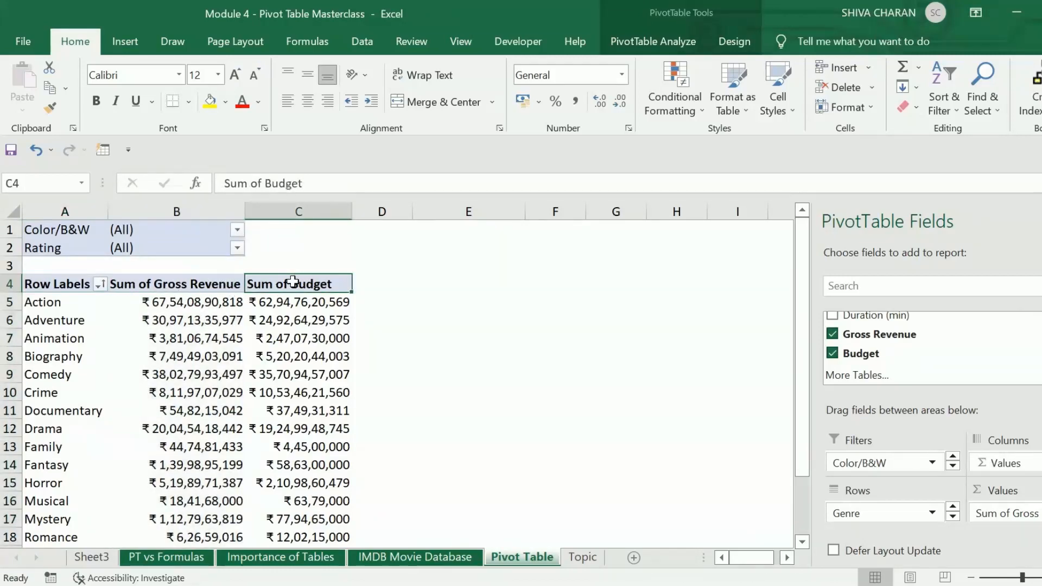
left_click(205, 283)
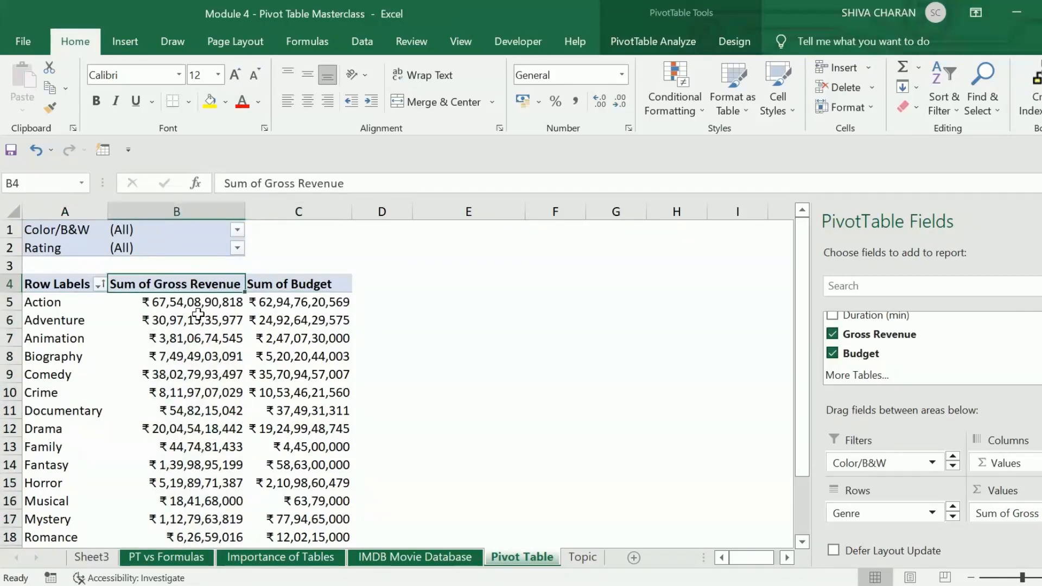
mouse_move(190, 314)
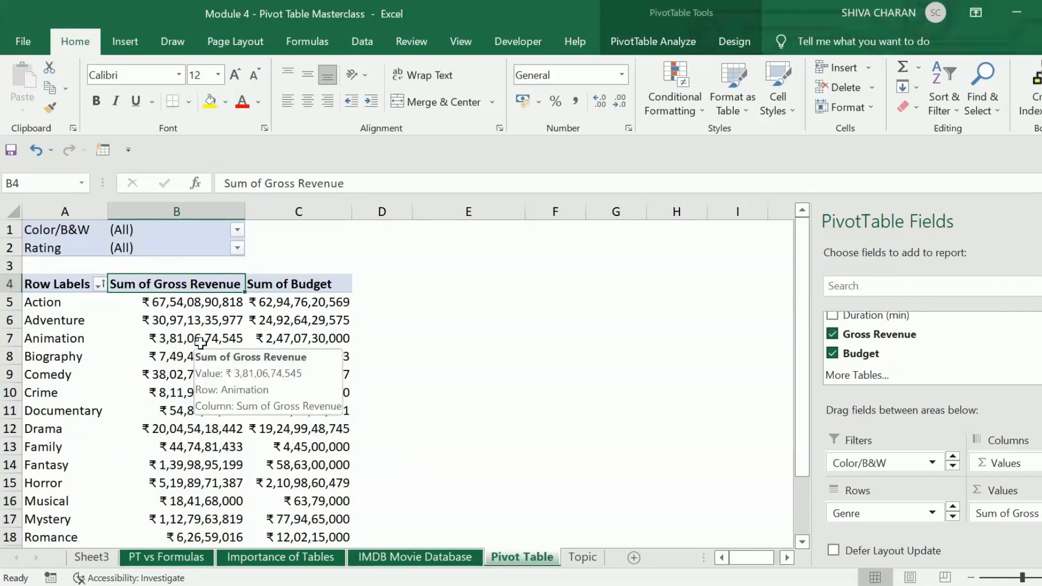
- Sort the genres in descending order by Sum of Gross Revenue through the more sort options
left_click(71, 286)
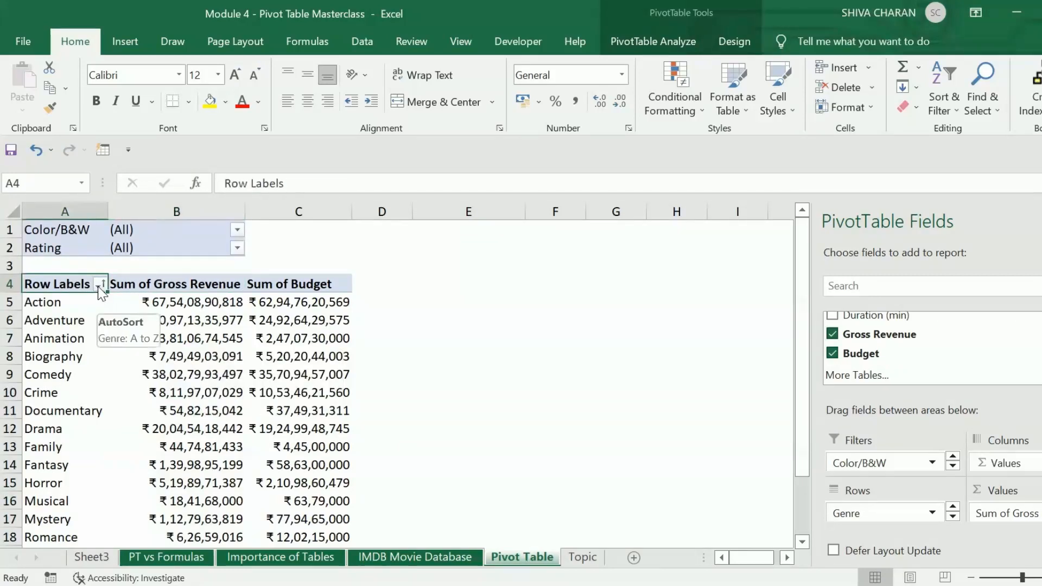
left_click(98, 286)
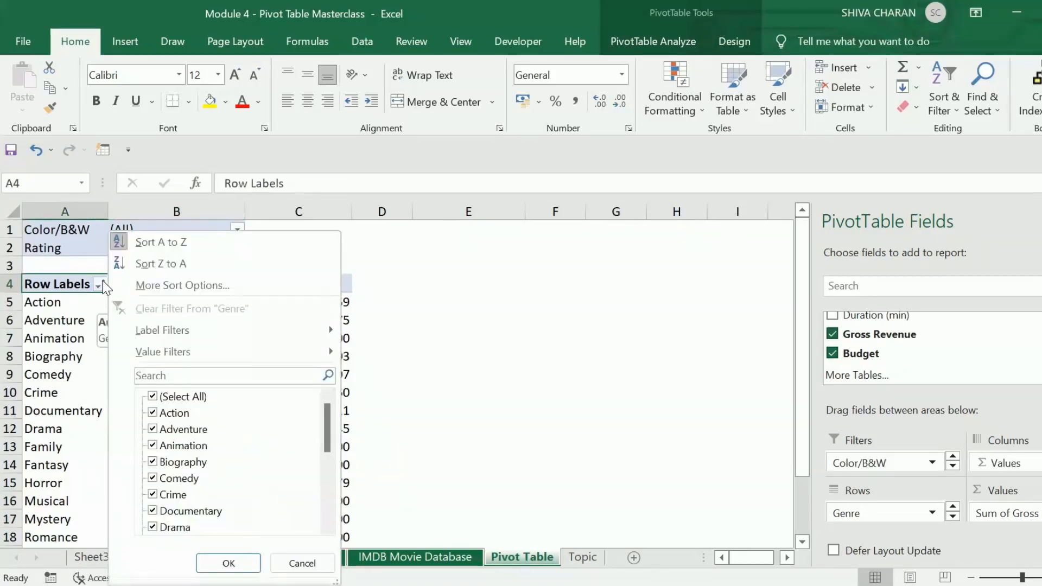
left_click(181, 286)
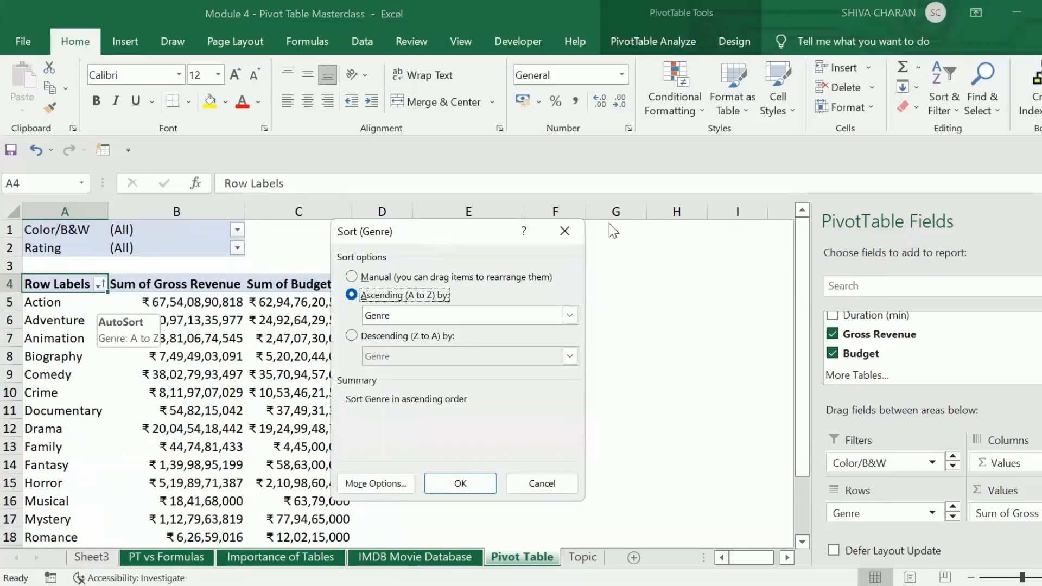
left_click_drag(437, 234, 609, 223)
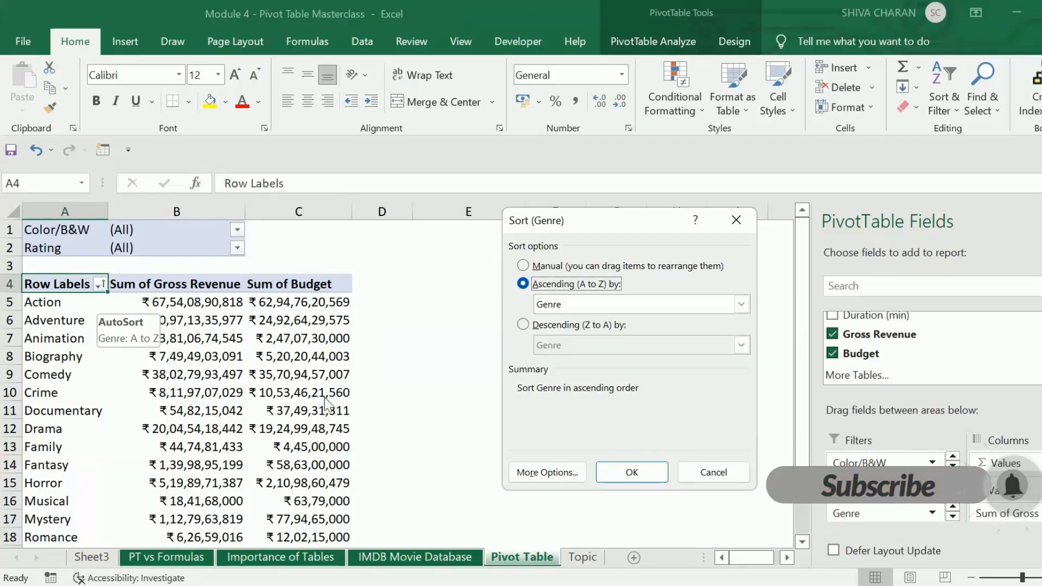
left_click(524, 326)
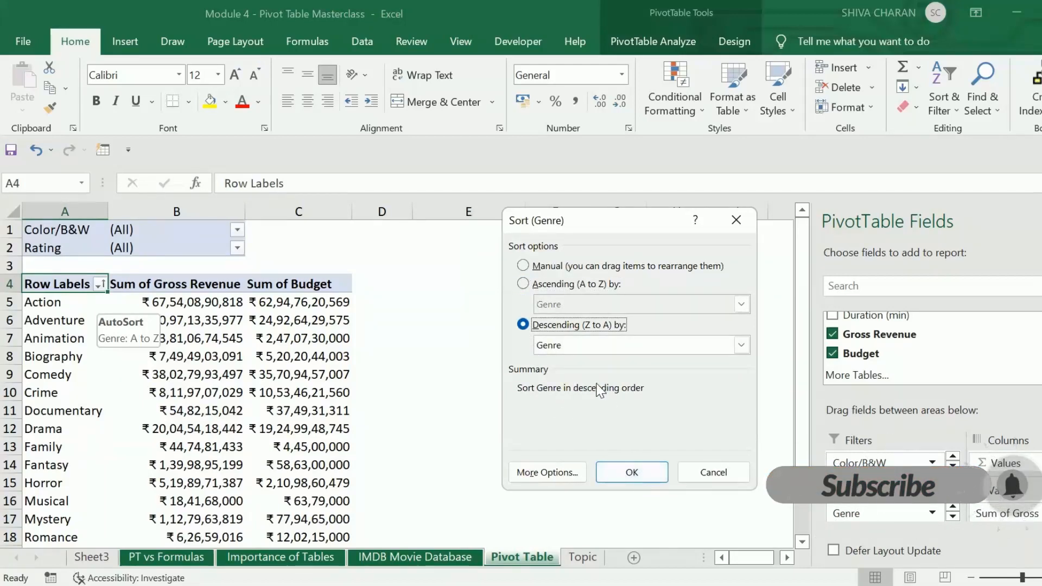
left_click(690, 346)
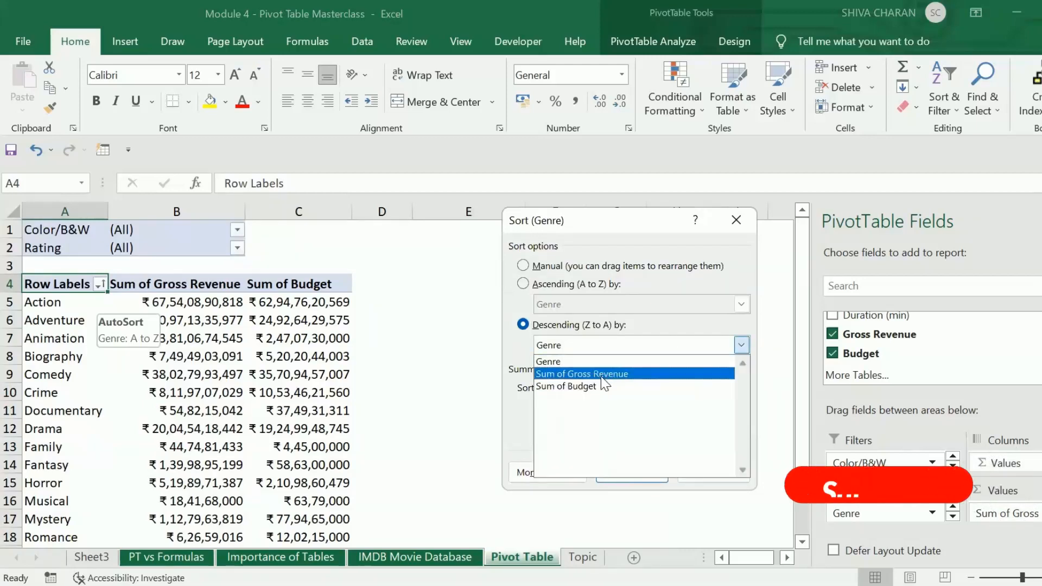
left_click(600, 375)
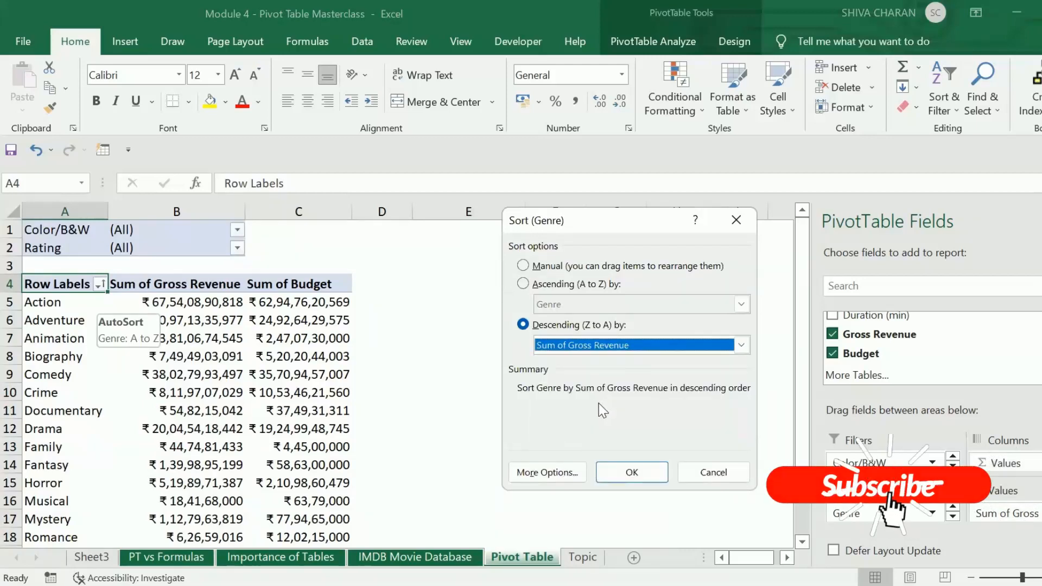
left_click(633, 472)
left_click(200, 304)
mouse_move(201, 304)
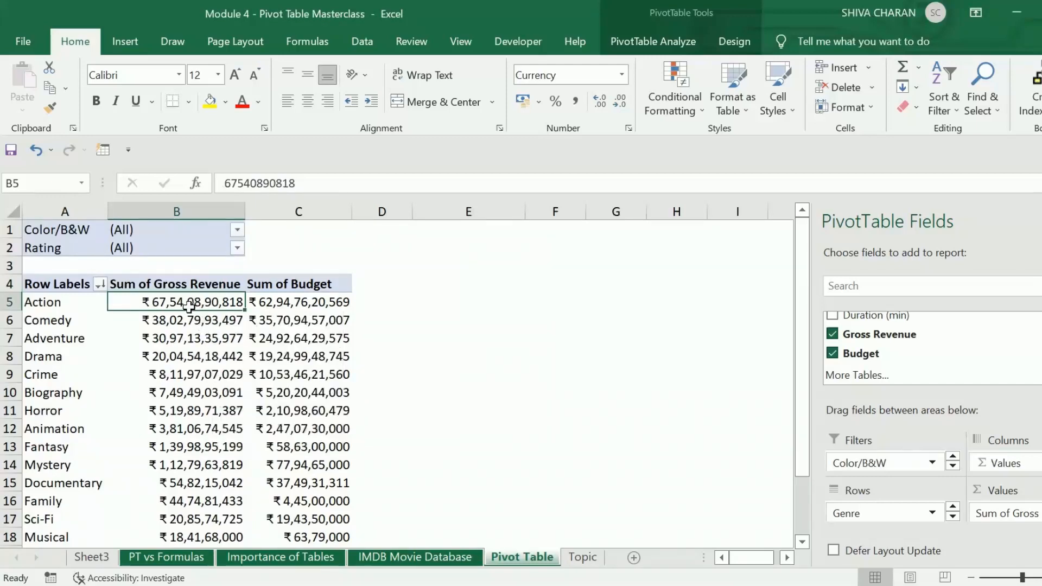
scroll(195, 489, "down", 2)
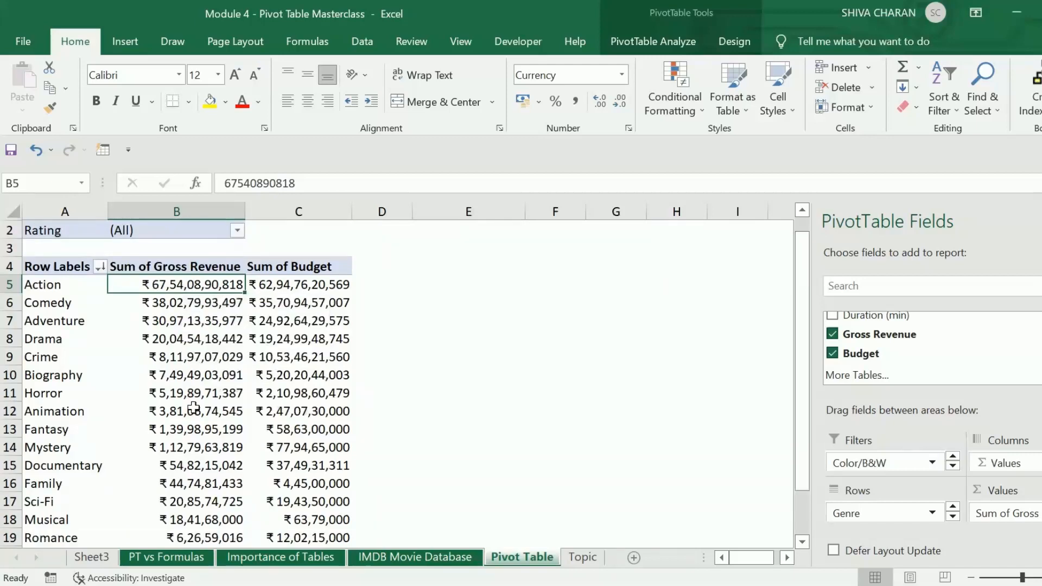
scroll(202, 487, "up", 2)
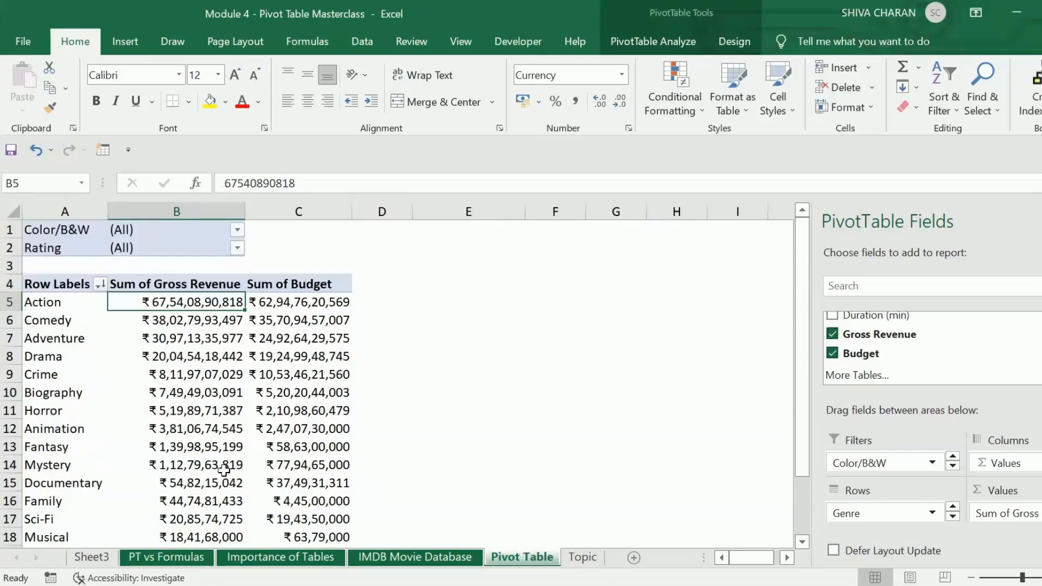
- Sort the genres in descending order by Sum of Budget through the more sort options for the row labels
mouse_move(297, 325)
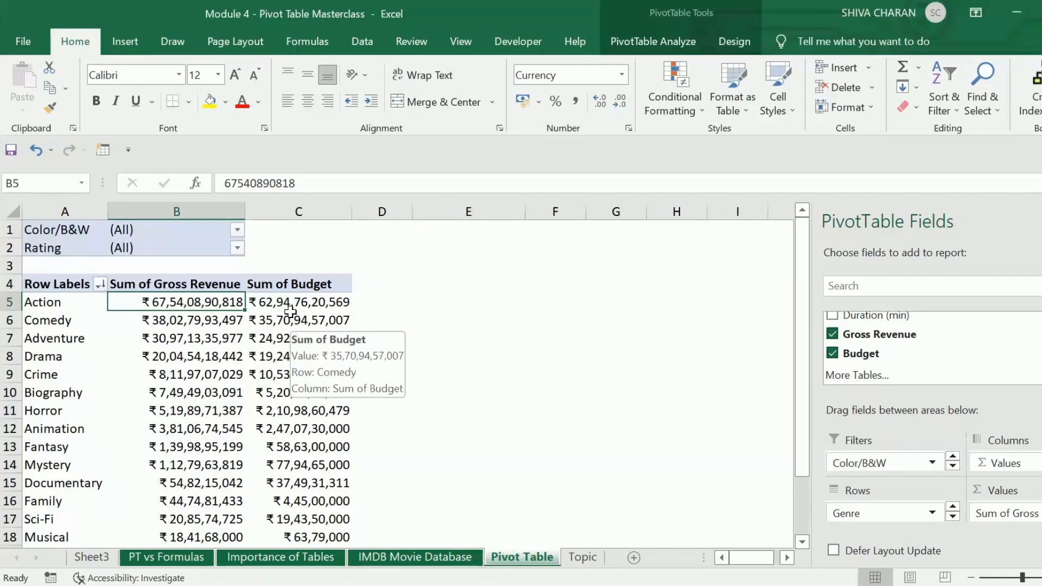
left_click(299, 304)
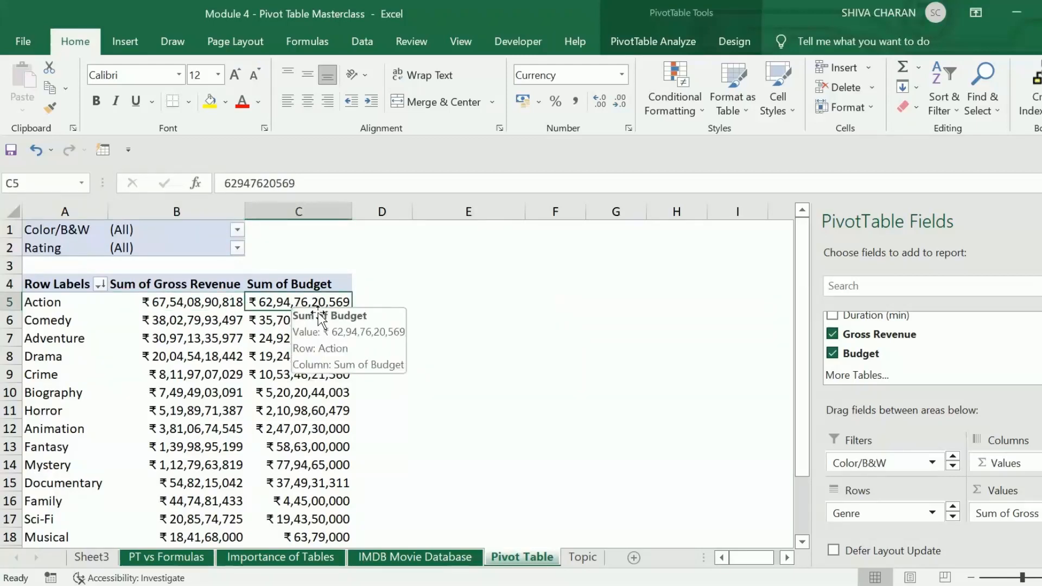
left_click(101, 284)
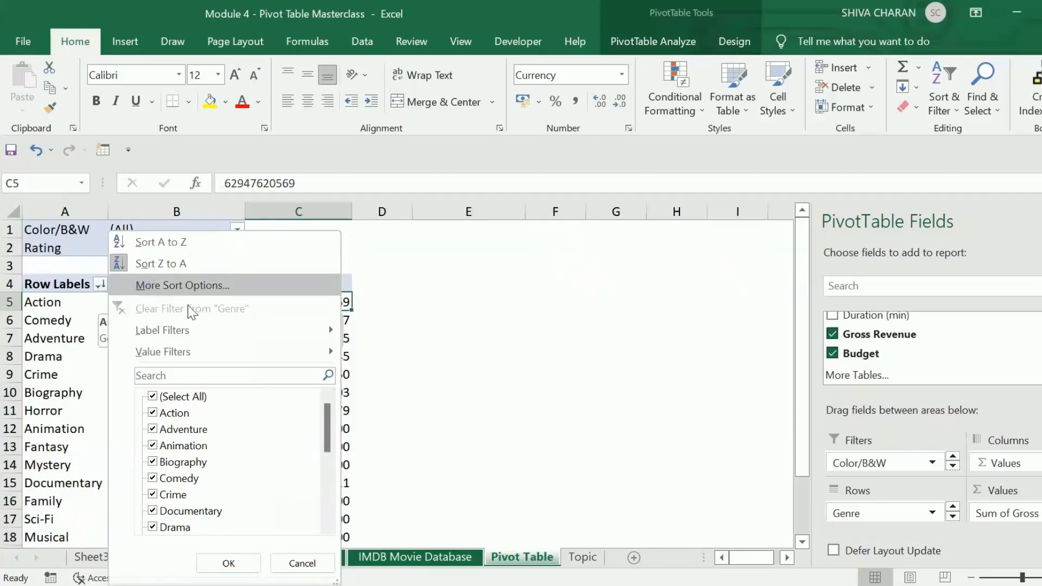
left_click(143, 285)
left_click(630, 346)
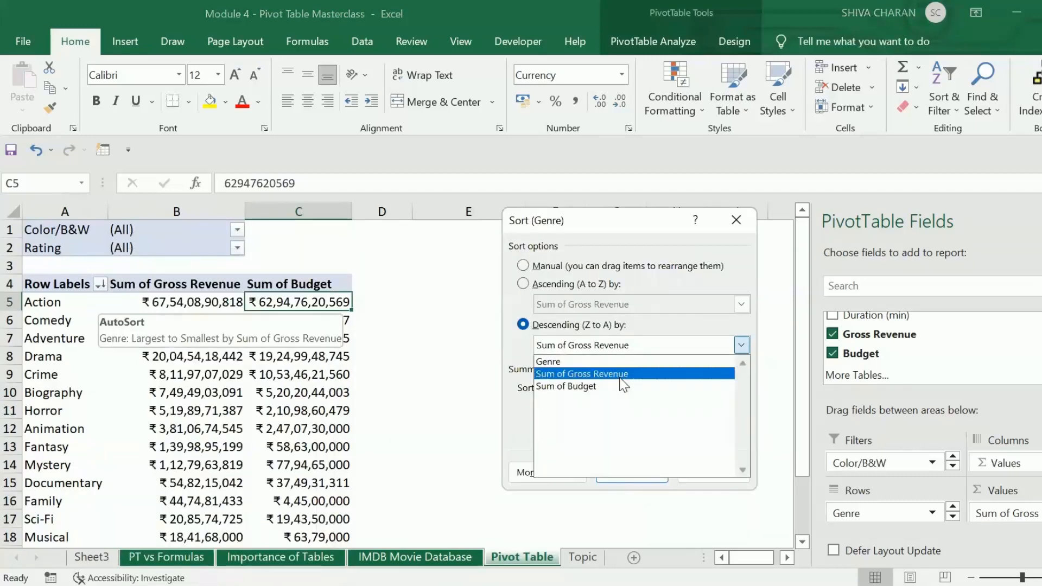
left_click(617, 387)
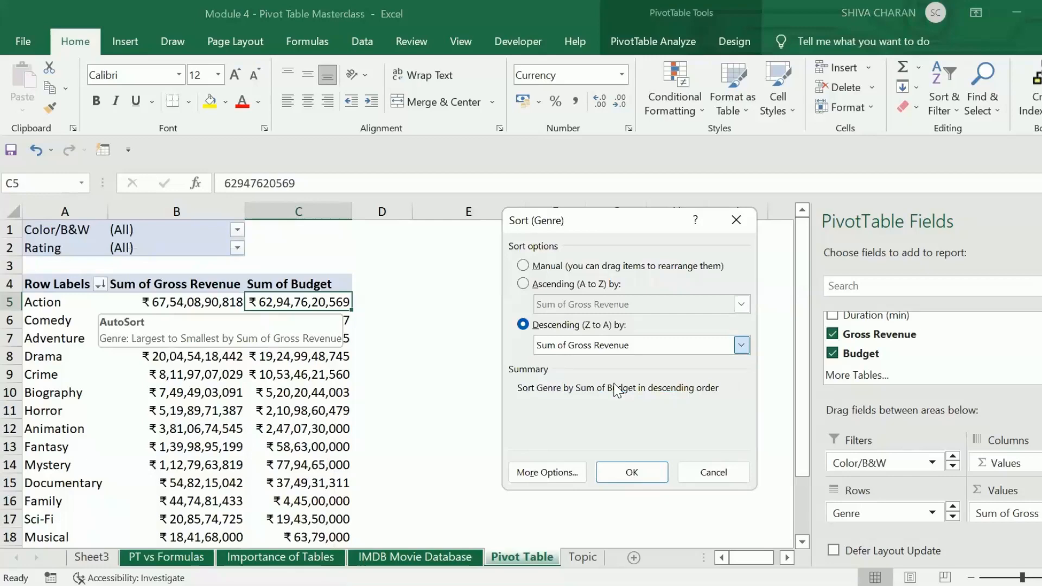
left_click(634, 472)
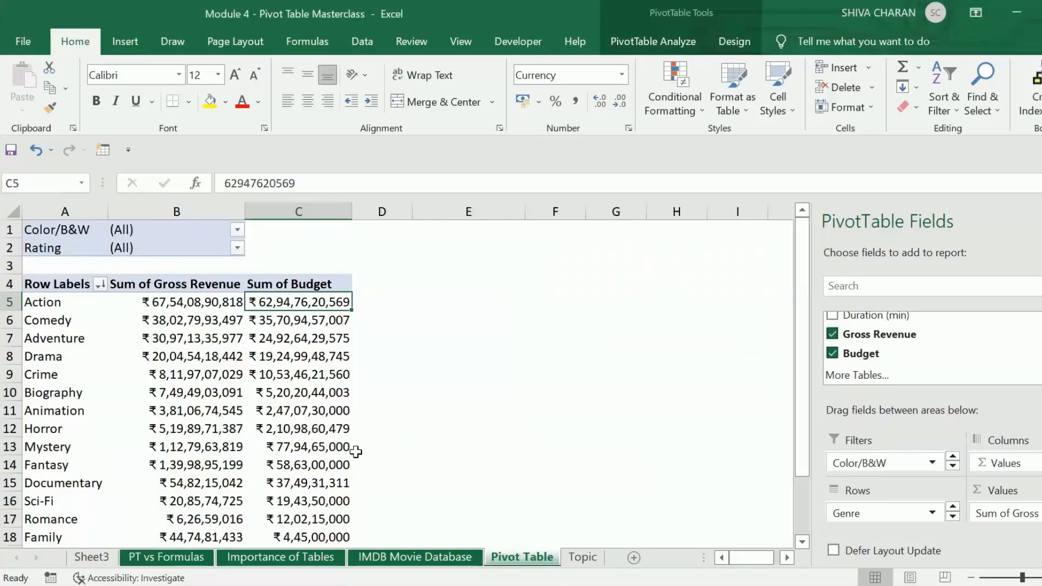
- Sort the genres in ascending order by Sum of Budget through the more sort options for the row labels
scroll(353, 451, "down", 3)
scroll(324, 409, "up", 2)
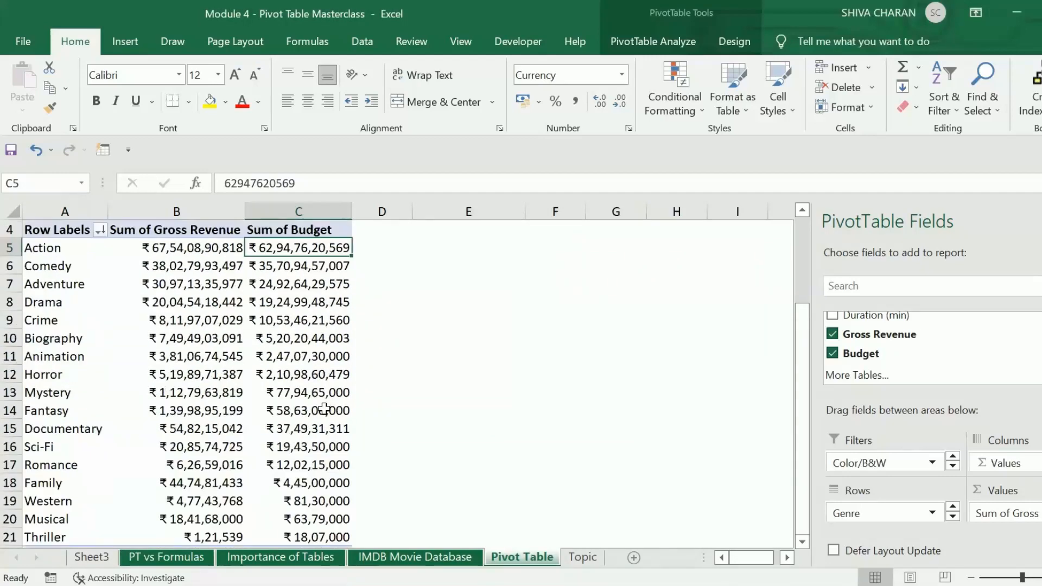
scroll(324, 410, "up", 1)
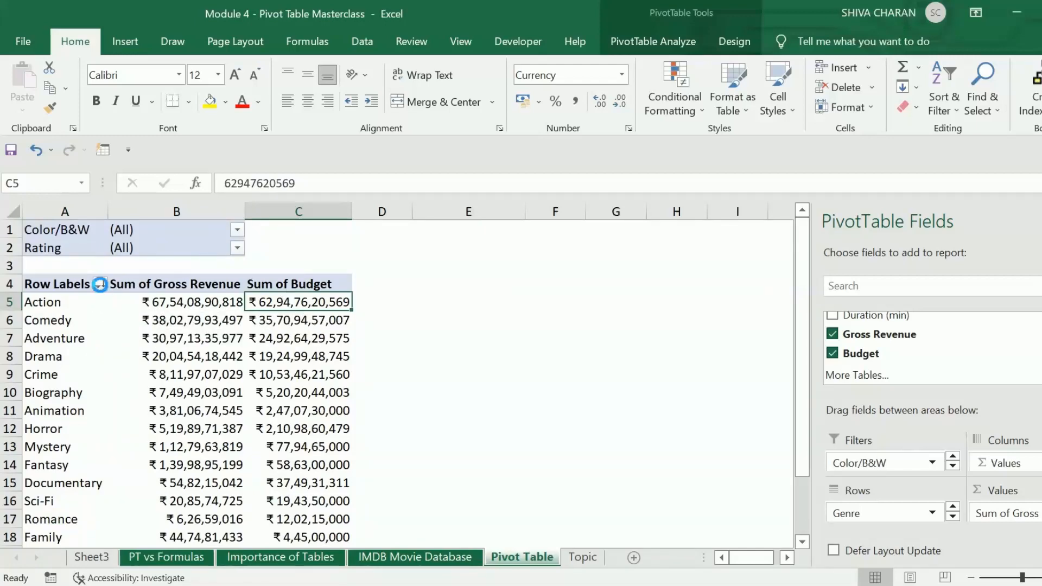
left_click(100, 284)
left_click(235, 290)
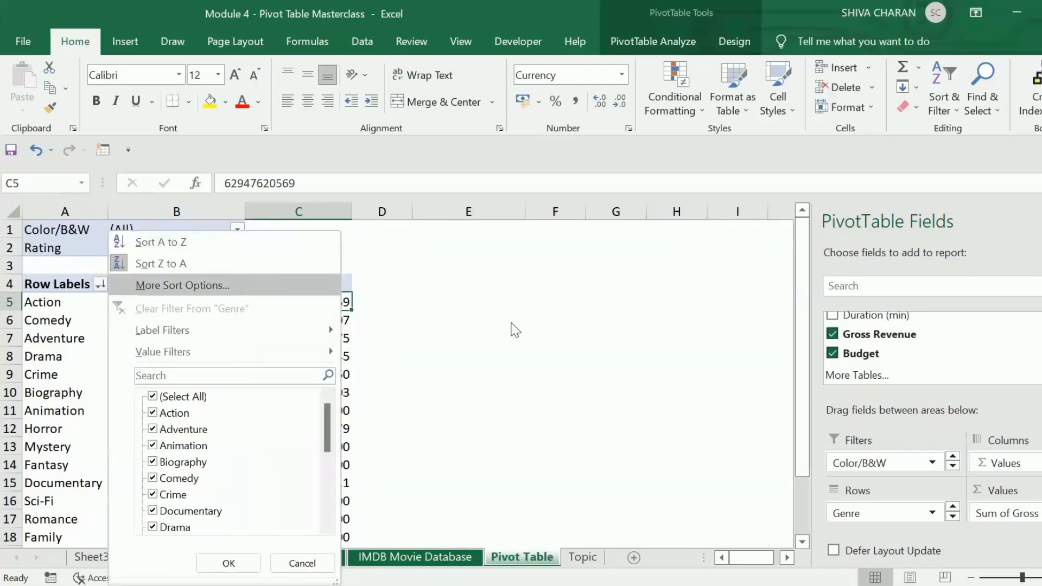
left_click(528, 284)
left_click(588, 306)
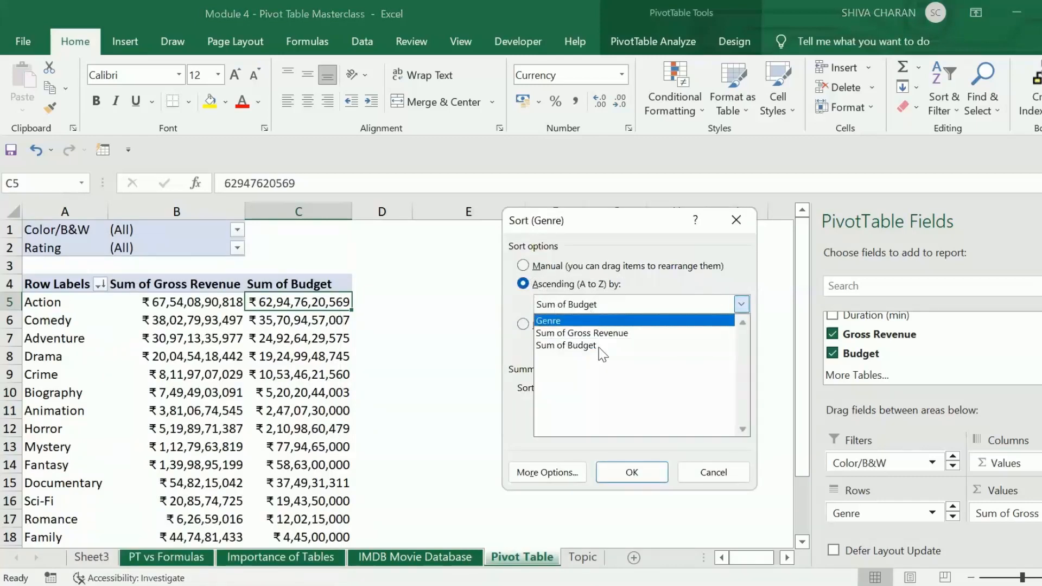
left_click(632, 473)
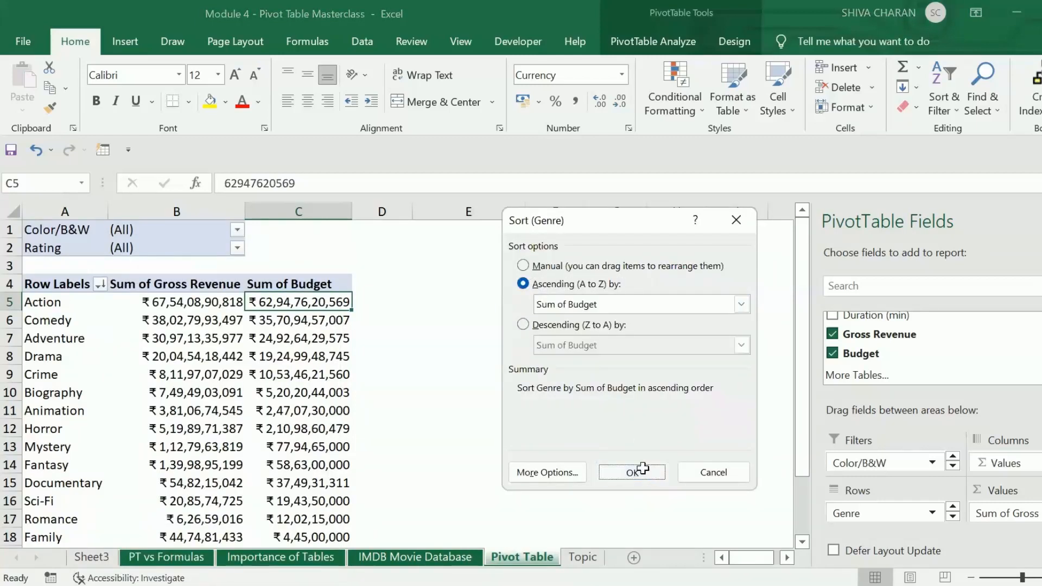
left_click(632, 473)
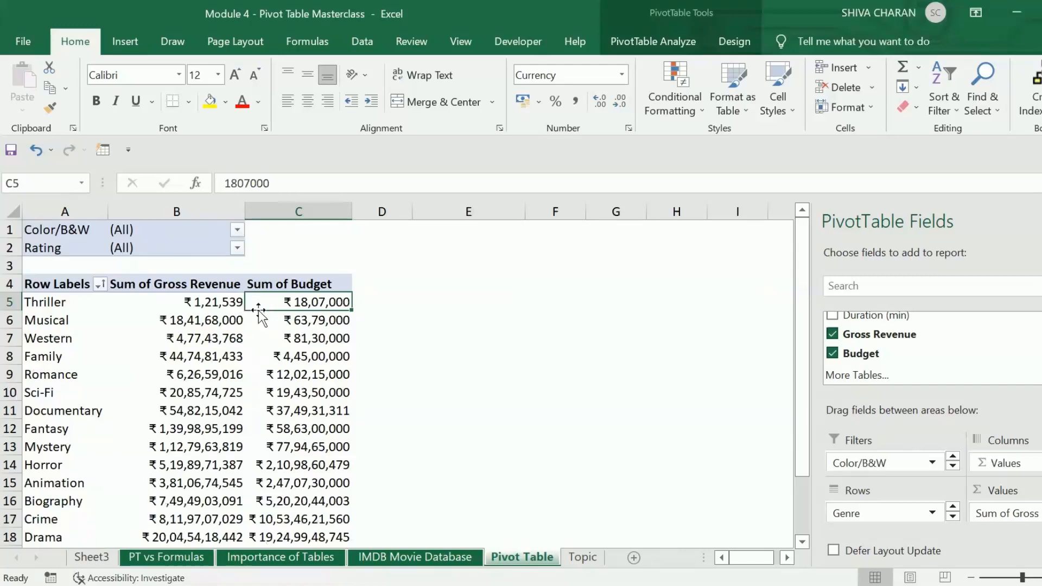
- Sort the genres from largest to smallest by Sum of Budget using the sort command on a budget cell
mouse_move(312, 296)
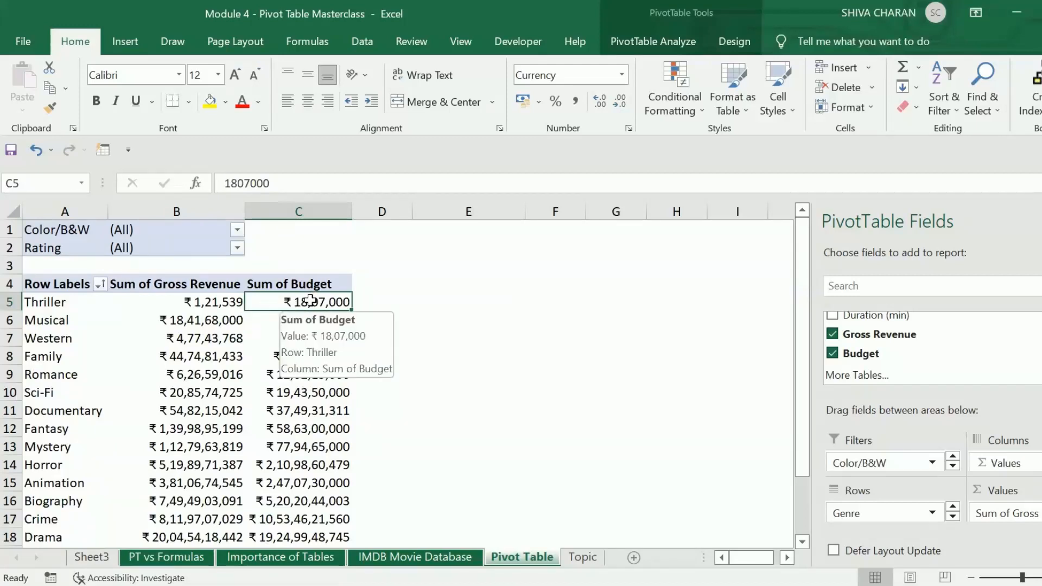
scroll(334, 464, "down", 2)
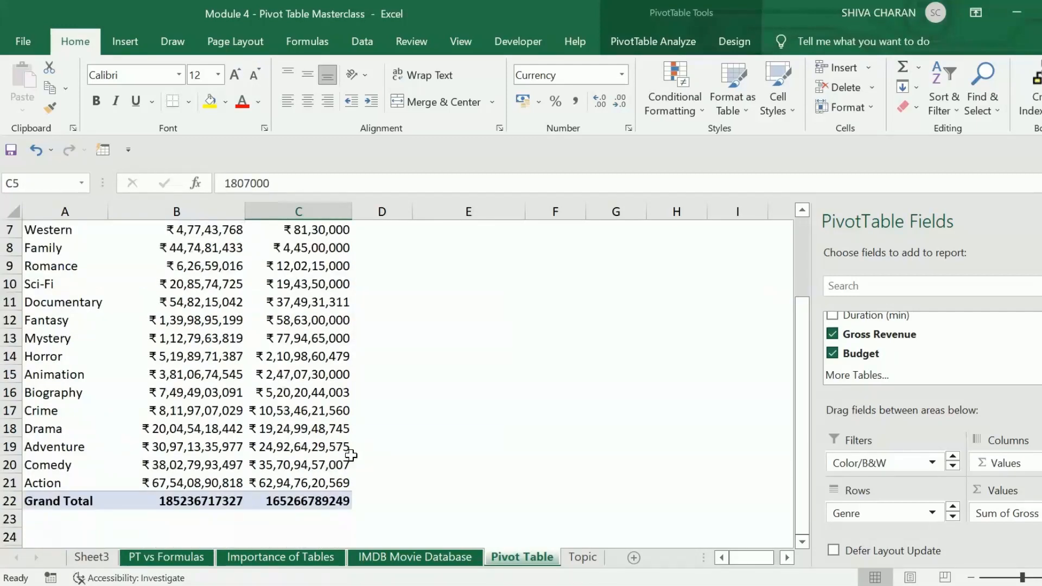
scroll(332, 462, "up", 2)
mouse_move(288, 335)
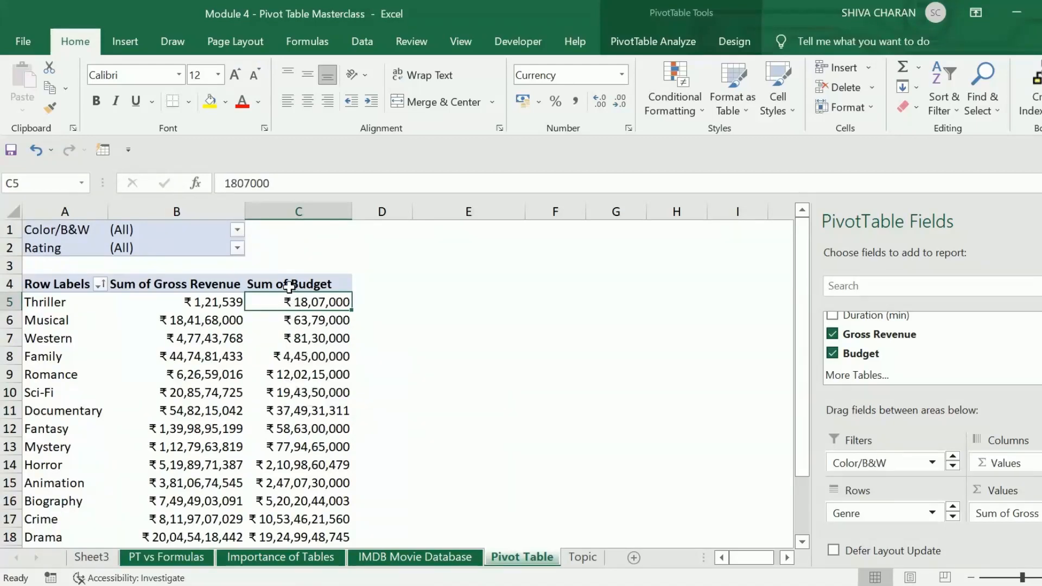
left_click(291, 285)
left_click(144, 283)
left_click(46, 291)
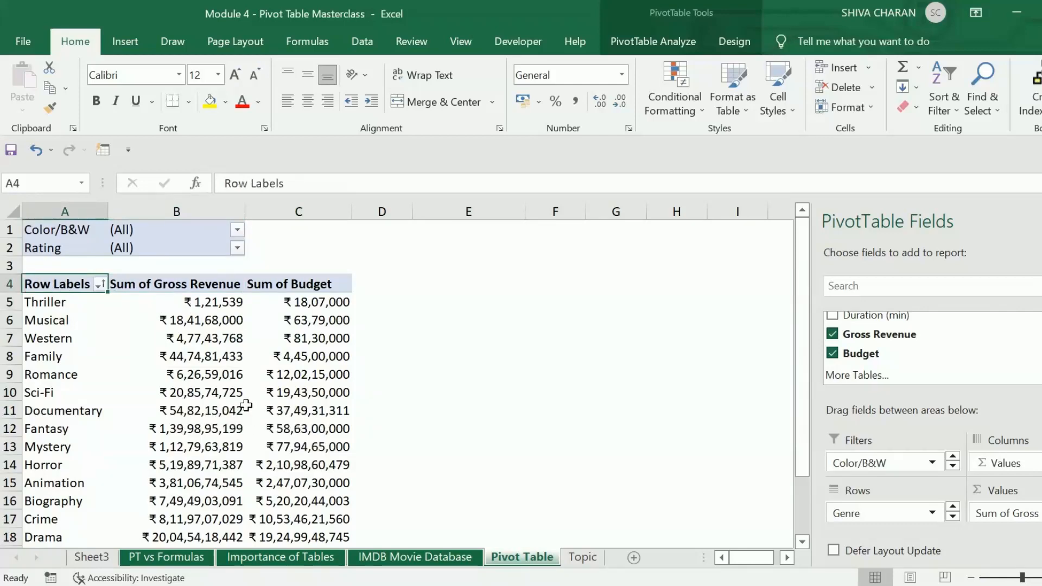
mouse_move(280, 376)
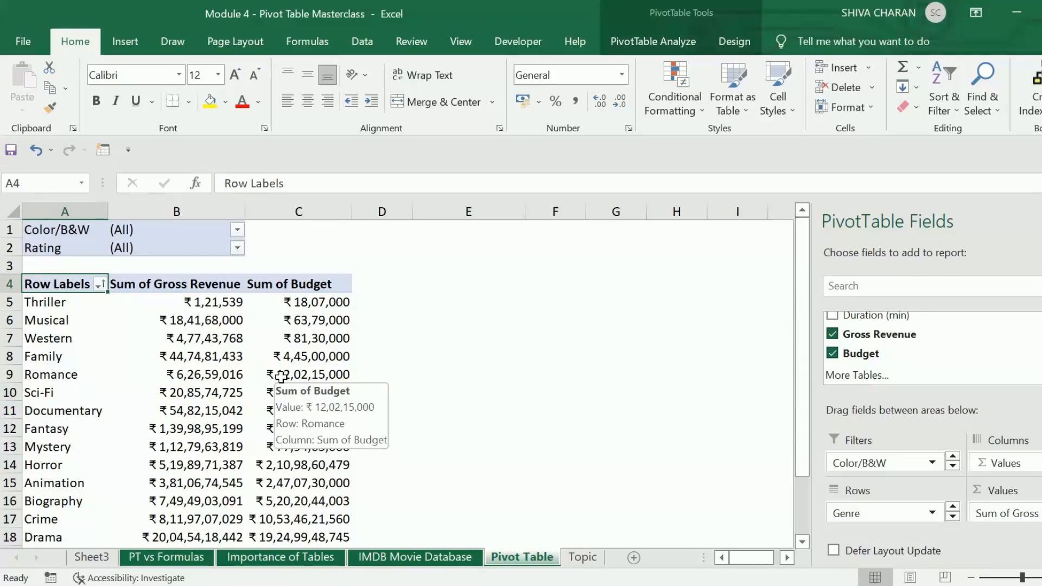
left_click(283, 387)
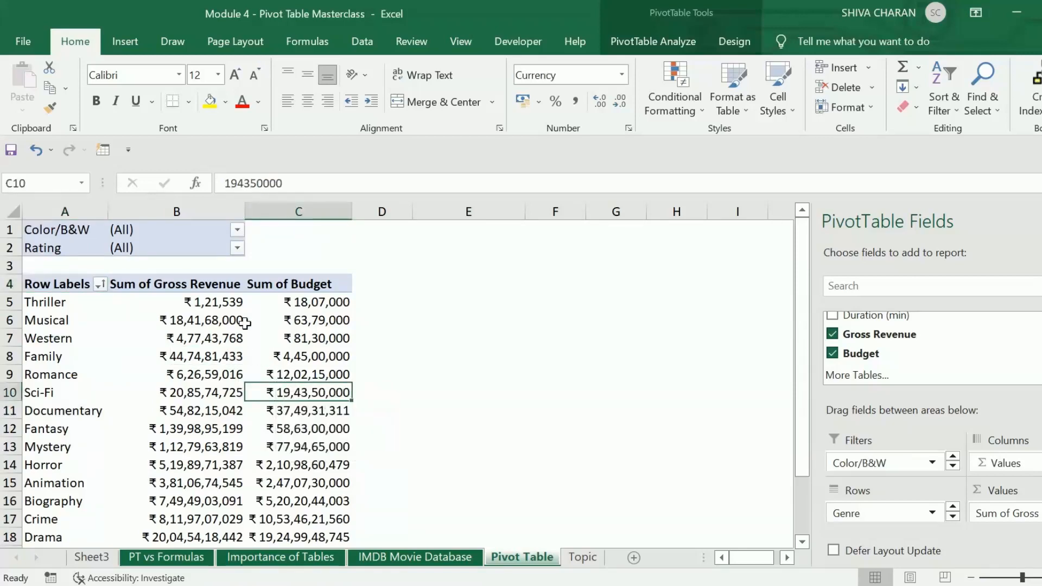
right_click(308, 391)
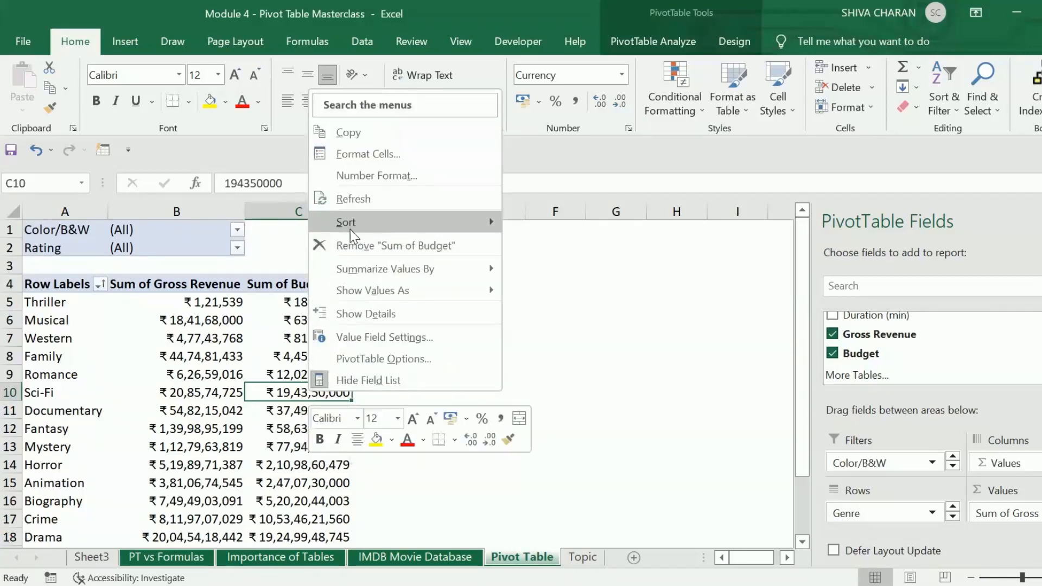
mouse_move(354, 227)
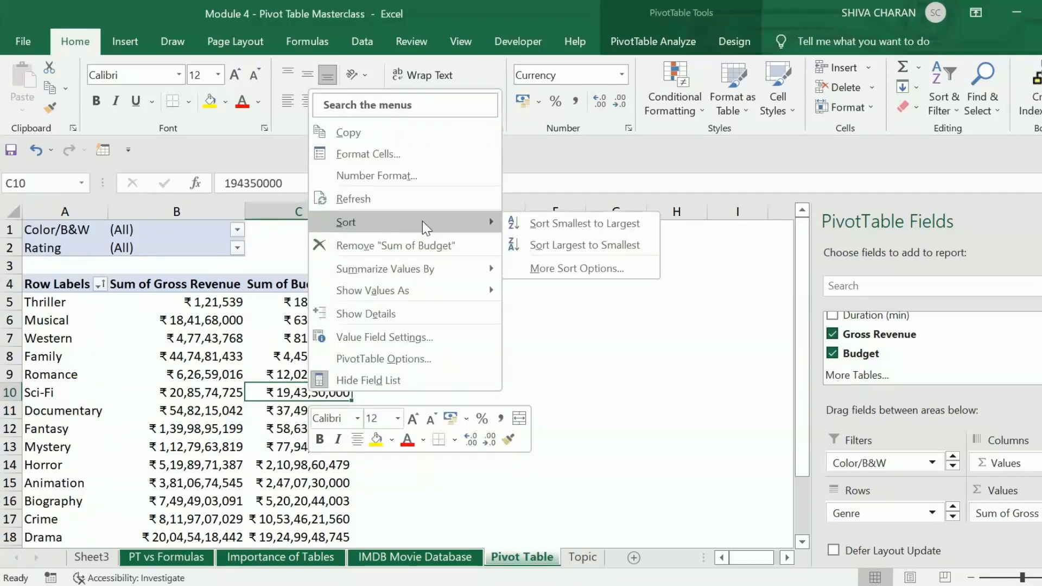
left_click(596, 245)
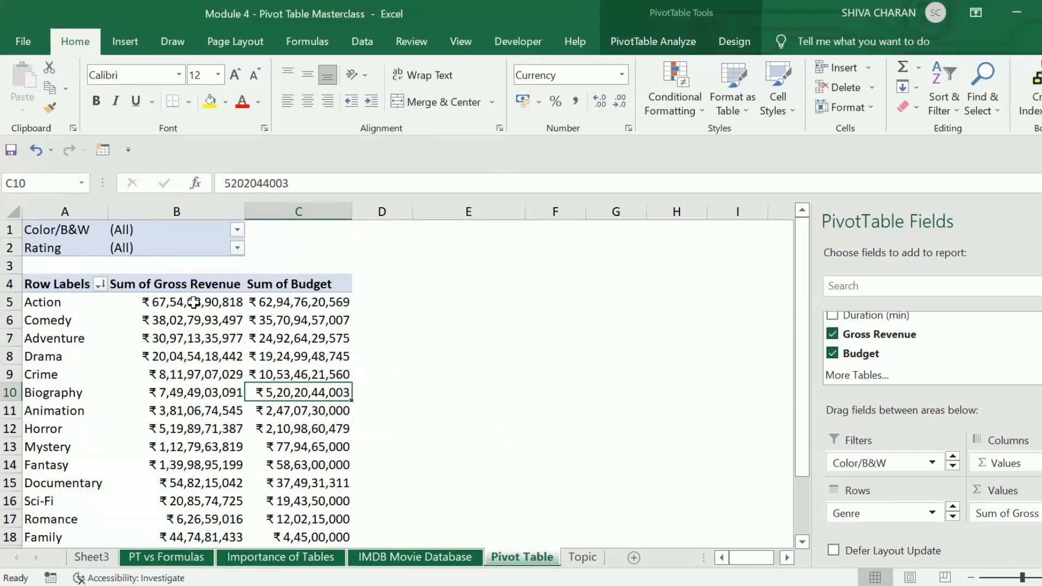
- Select and examine the Gross Revenue and Budget values of the sorted pivot table
left_click_drag(196, 304, 283, 488)
scroll(303, 418, "down", 1)
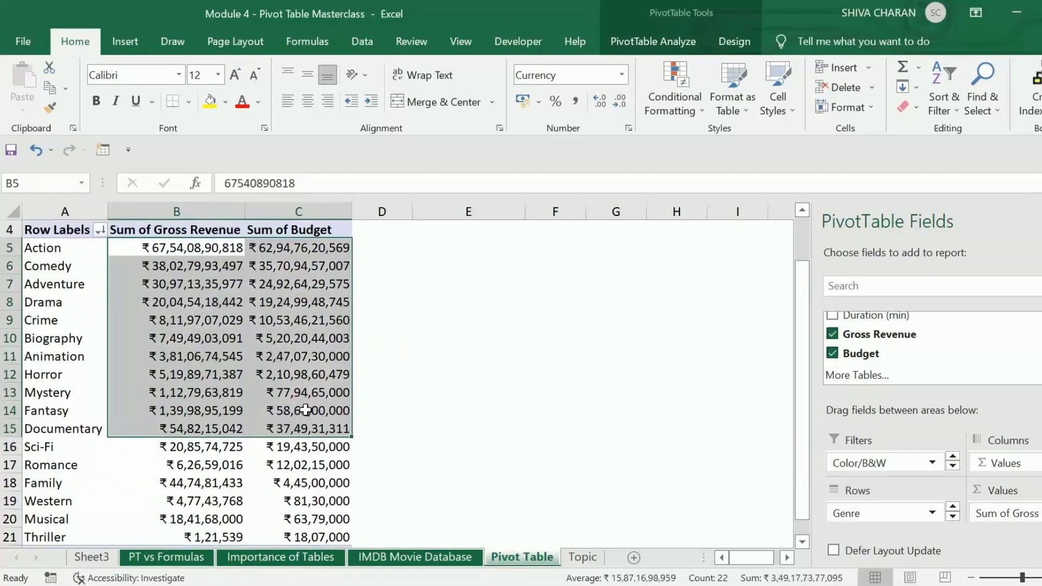
left_click(324, 411)
key("Down")
key("Down")
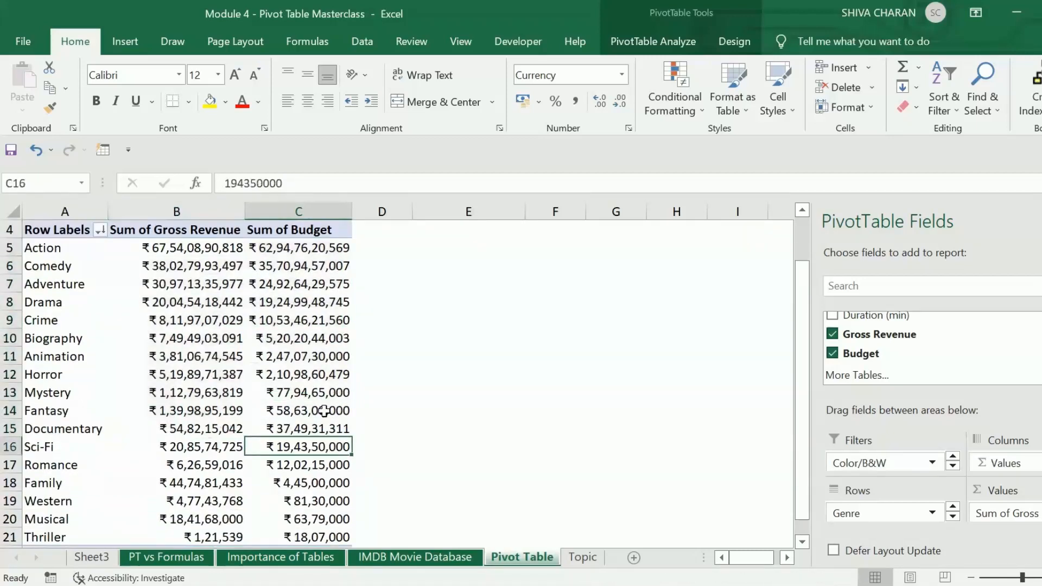
left_click(300, 337)
scroll(300, 337, "up", 1)
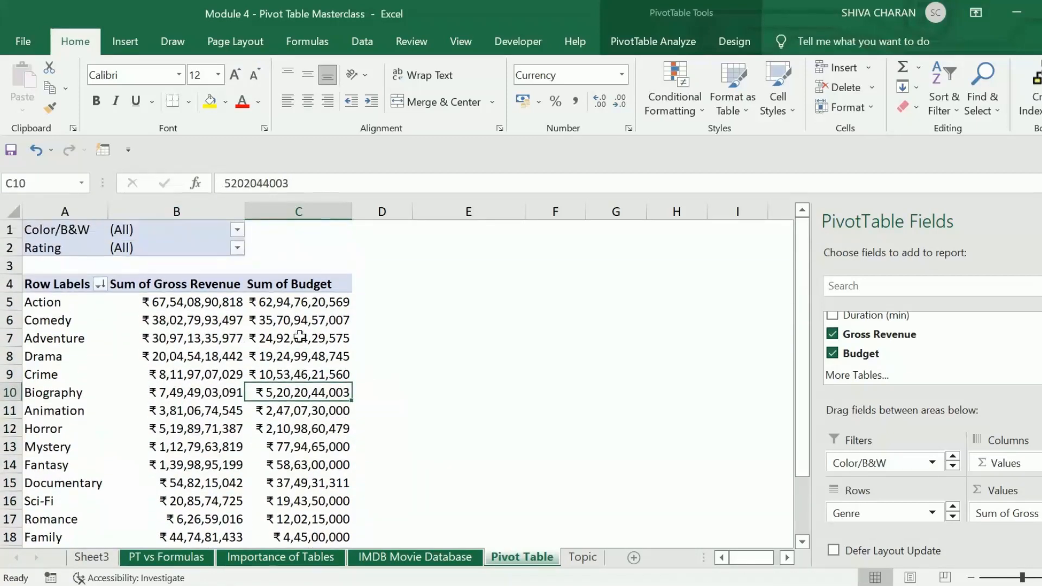
right_click(288, 399)
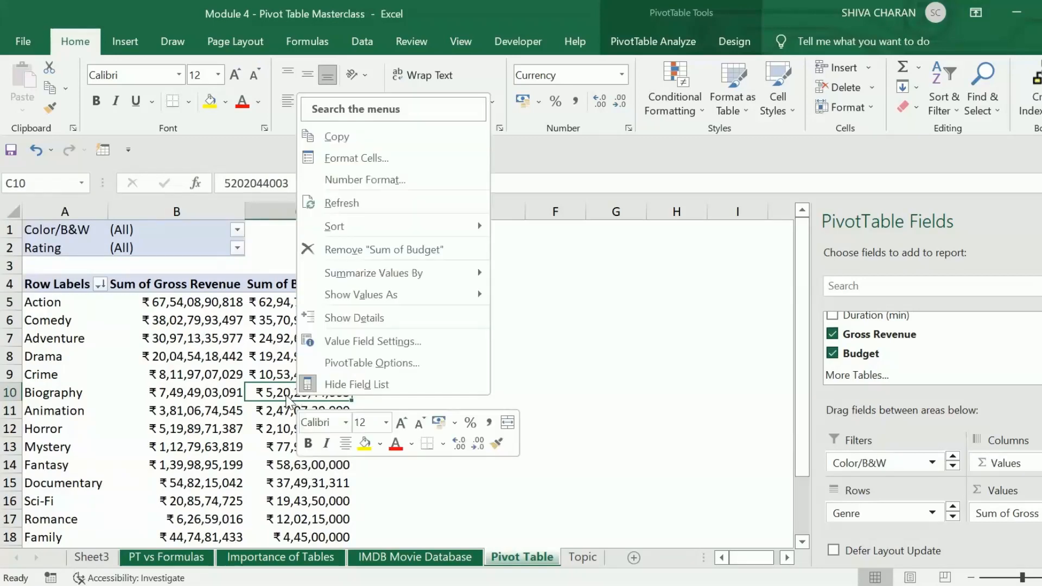
mouse_move(486, 225)
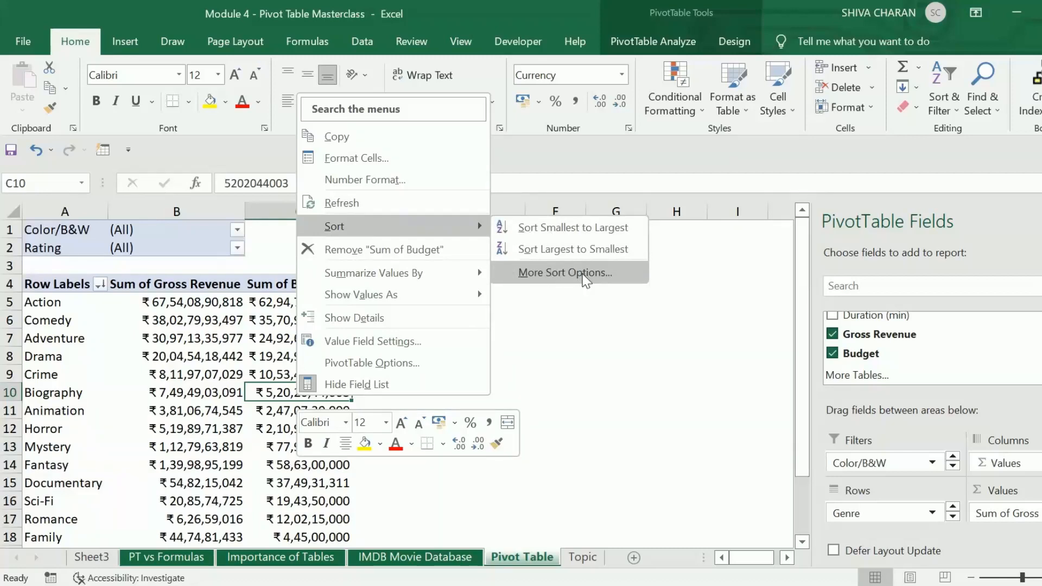
left_click(585, 276)
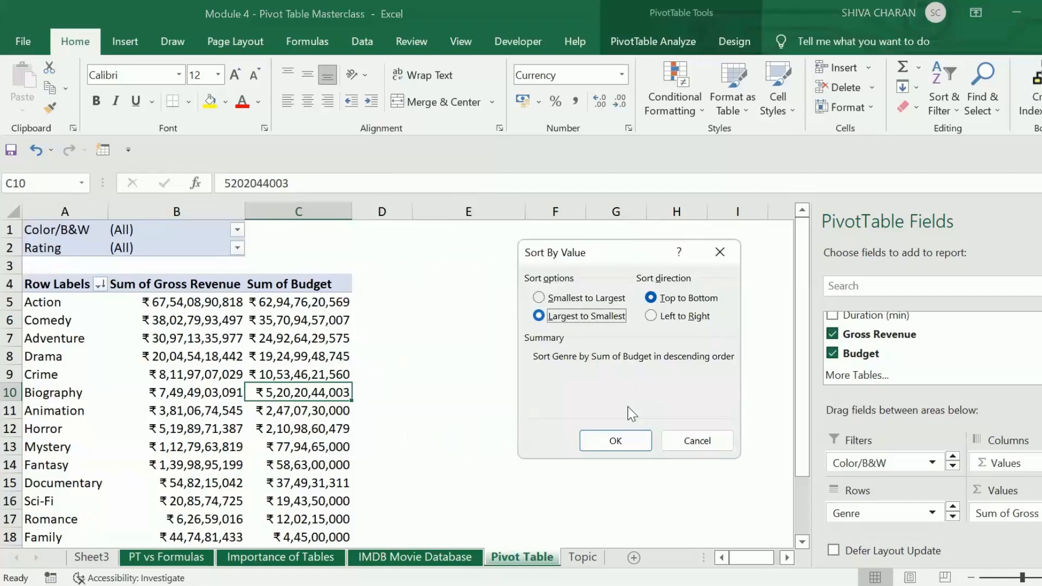
left_click(695, 439)
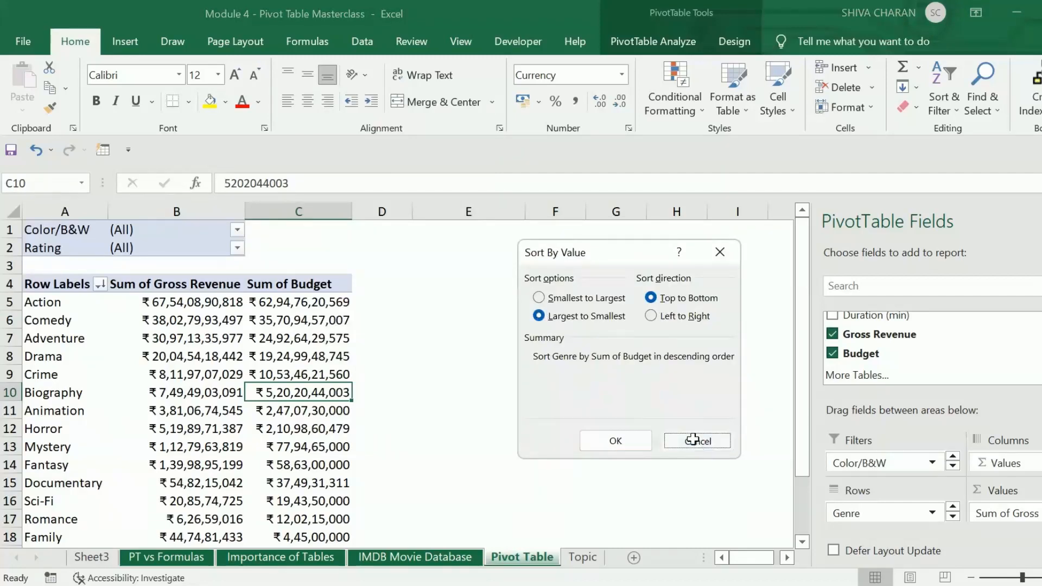
- Review the pivot table's revenue and budget values and open the Topic sheet
left_click(270, 356)
left_click_drag(214, 354, 202, 346)
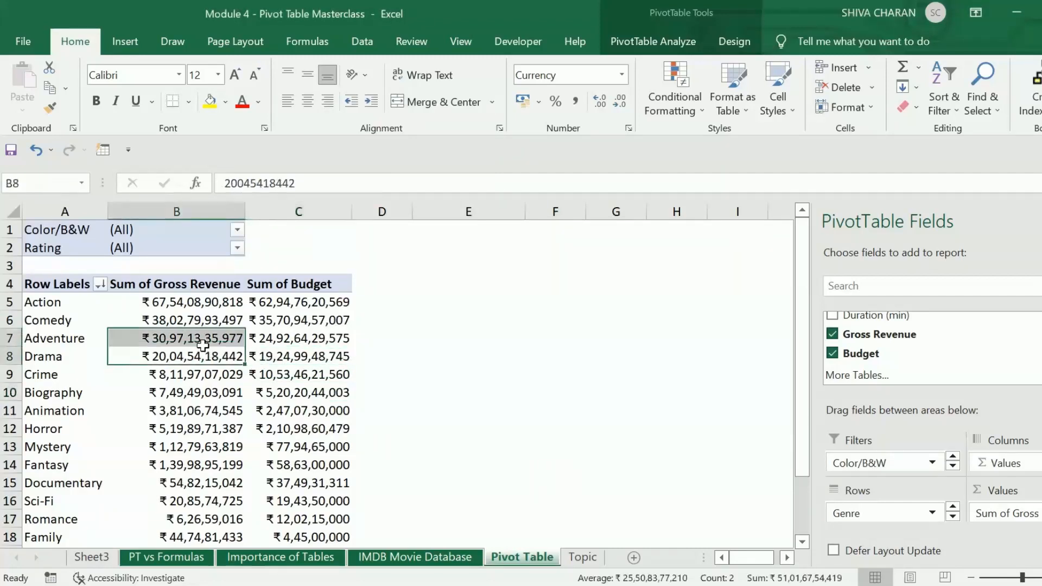
left_click(260, 344)
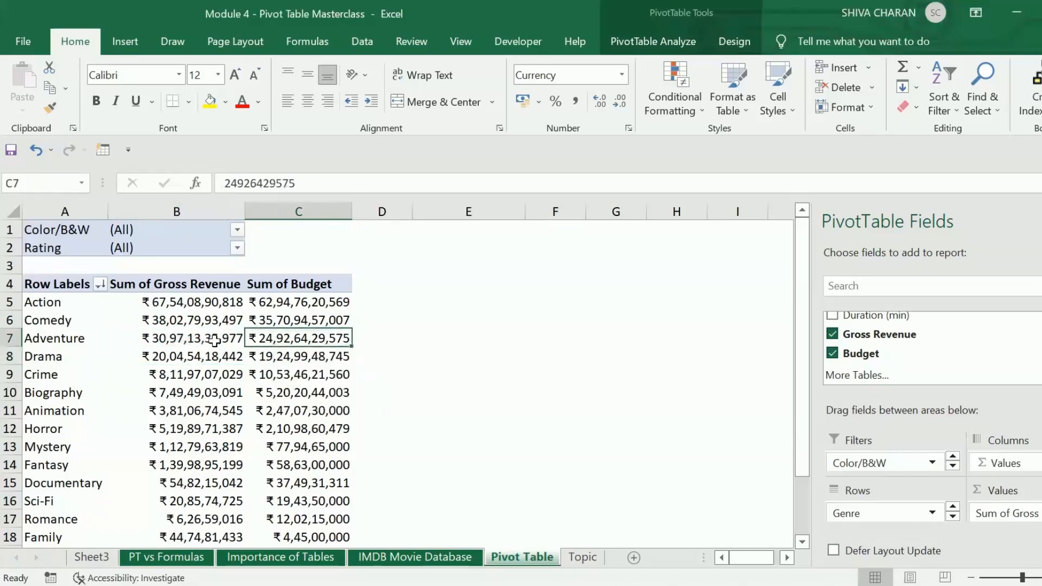
mouse_move(214, 341)
mouse_move(153, 315)
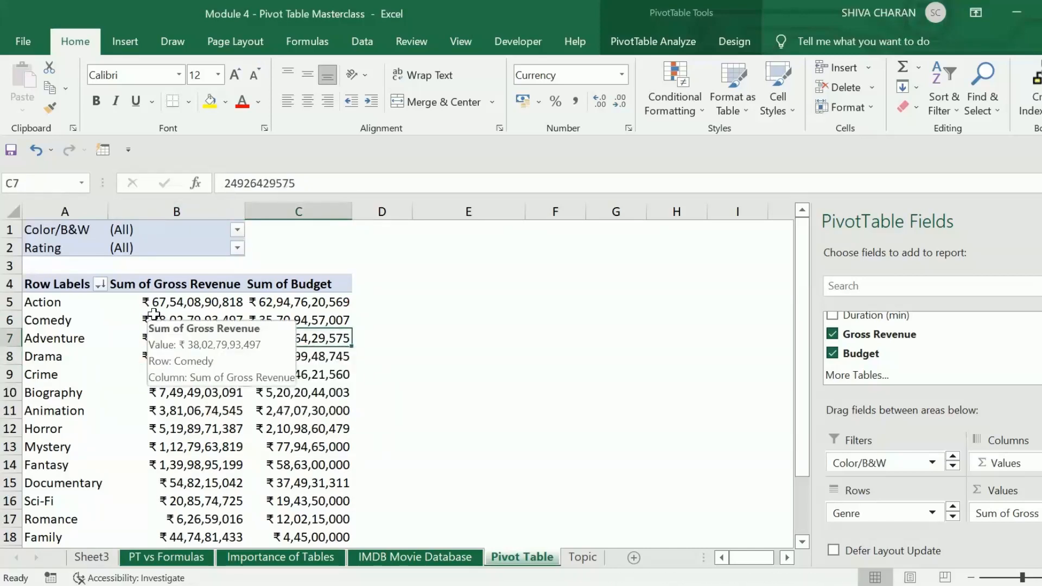
left_click(408, 414)
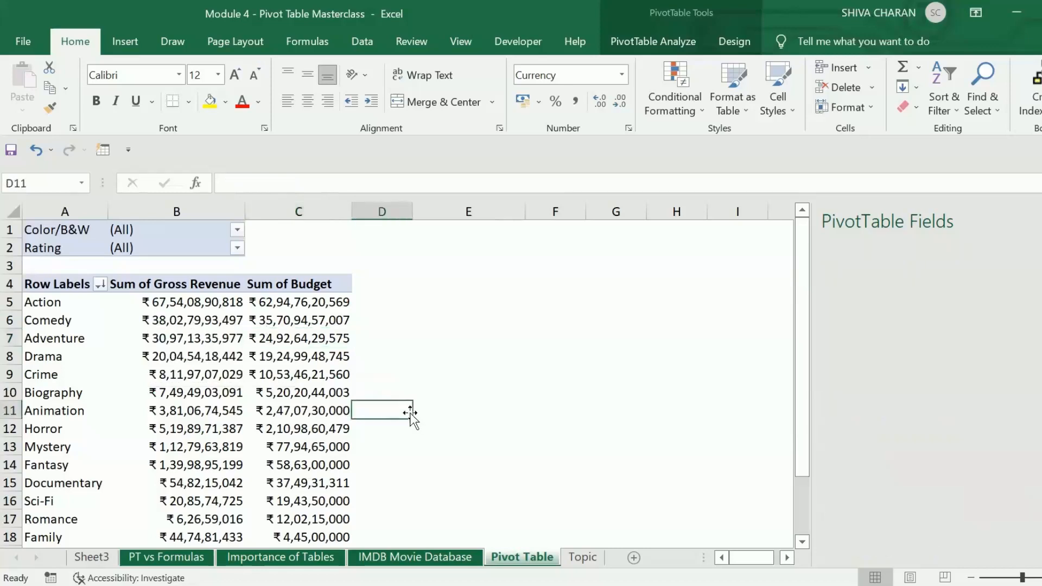
left_click(478, 395)
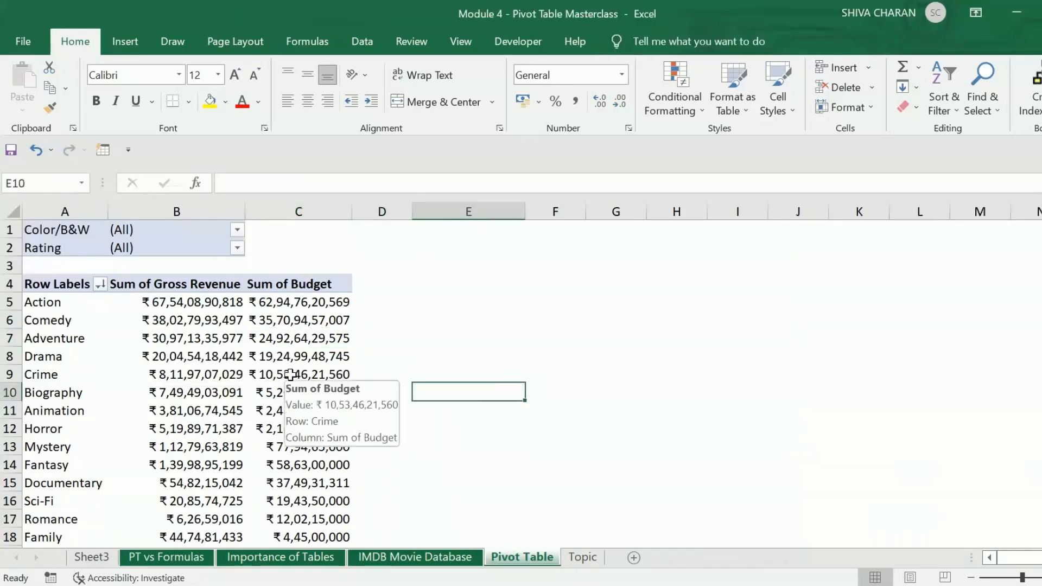
left_click(307, 379)
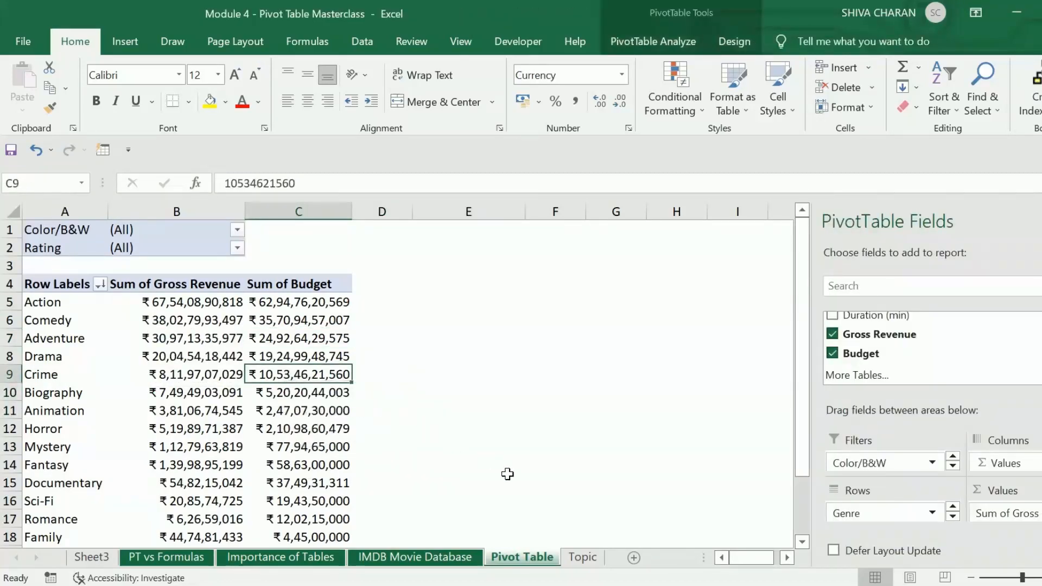
left_click(578, 559)
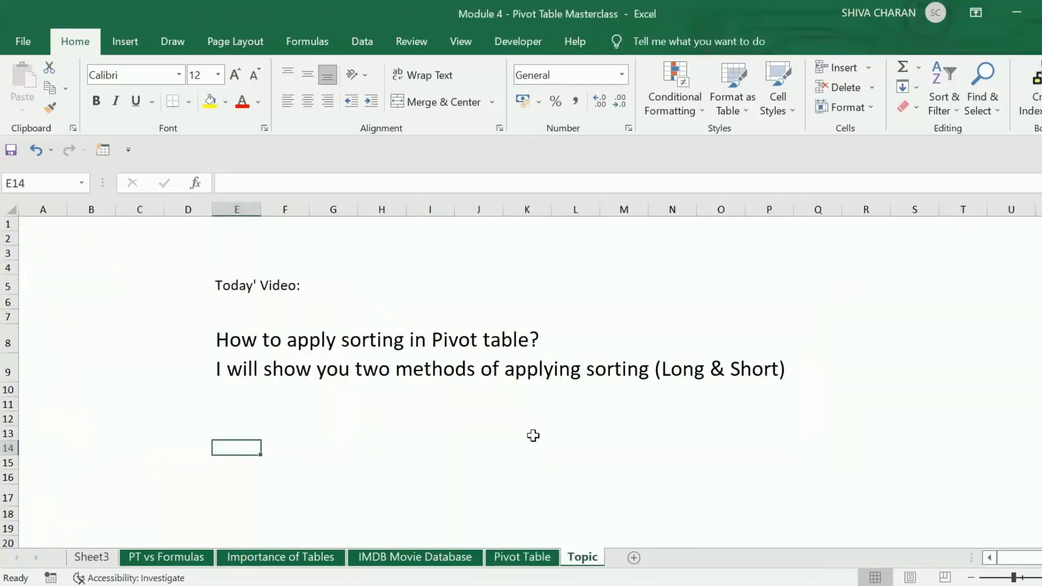